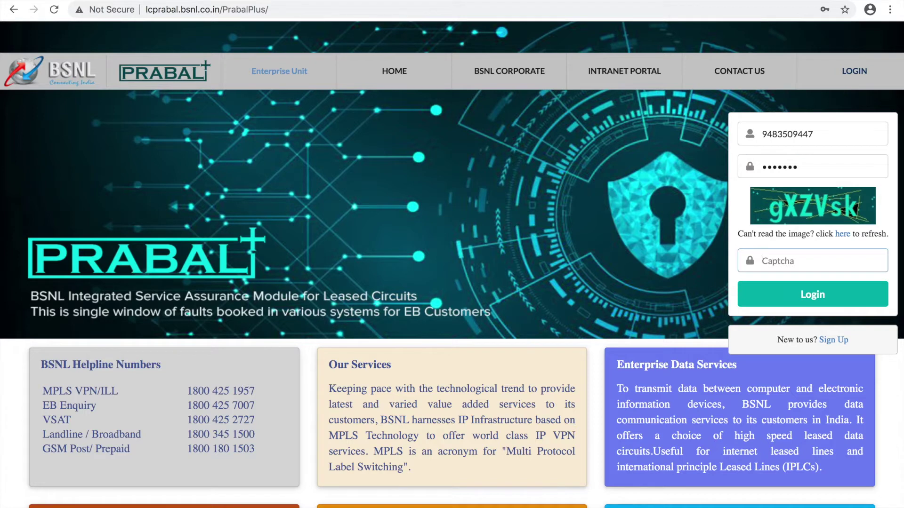
- Submit captcha gXZVsk, then log in again with the saved username, password and captcha MzpGDF
{"action": "type", "text": "gXZVsk"}
{"action": "left_click", "coordinate": [846, 303]}
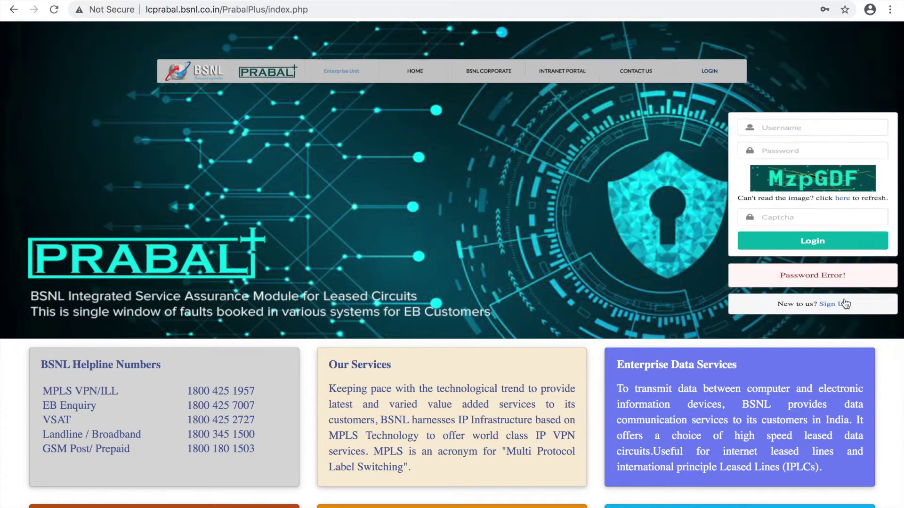
{"action": "left_click", "coordinate": [802, 134]}
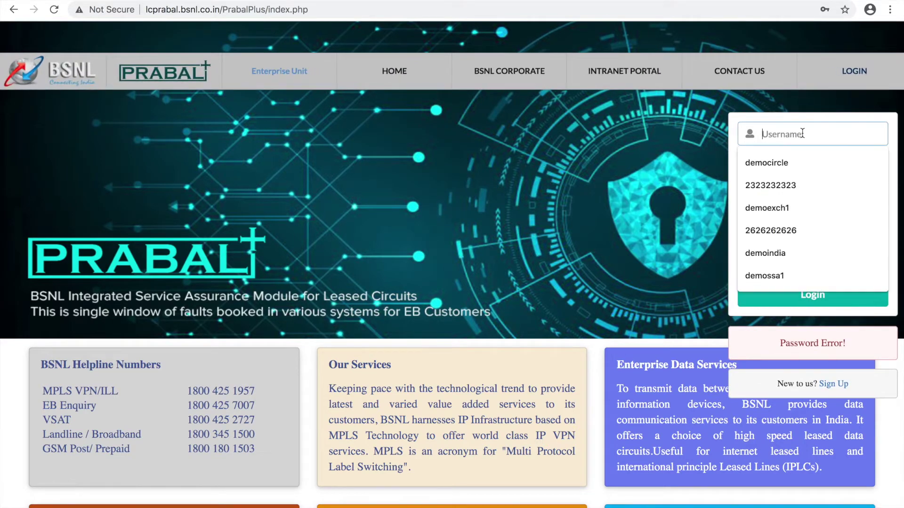
{"action": "type", "text": "948"}
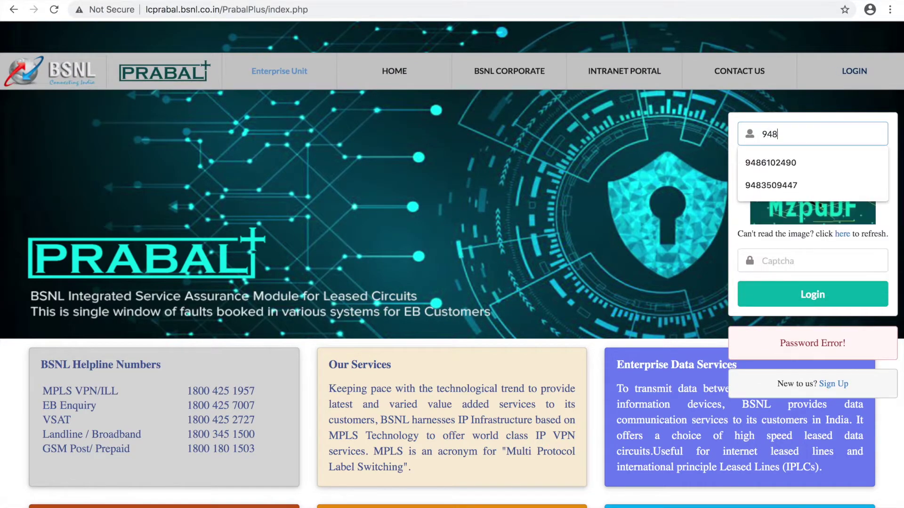
{"action": "type", "text": "35094"}
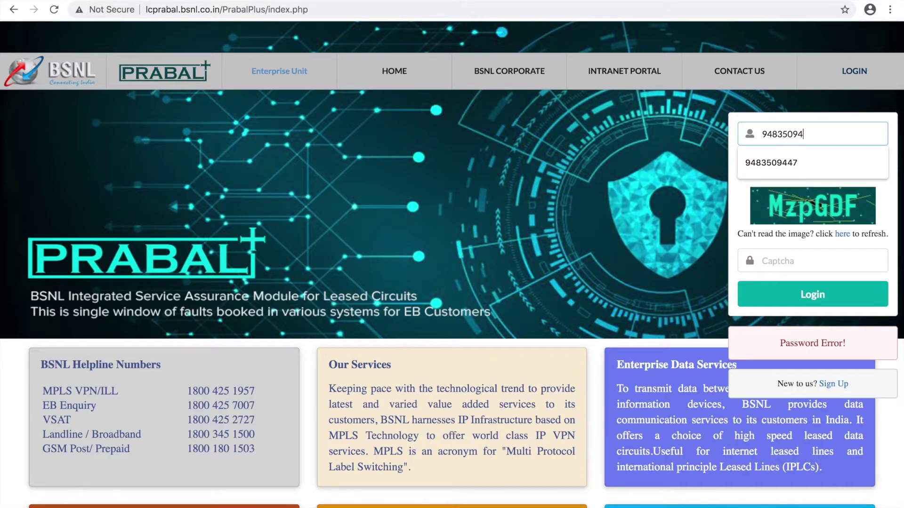
{"action": "left_click", "coordinate": [800, 162]}
{"action": "left_click", "coordinate": [812, 166]}
{"action": "type", "text": "•••••••"}
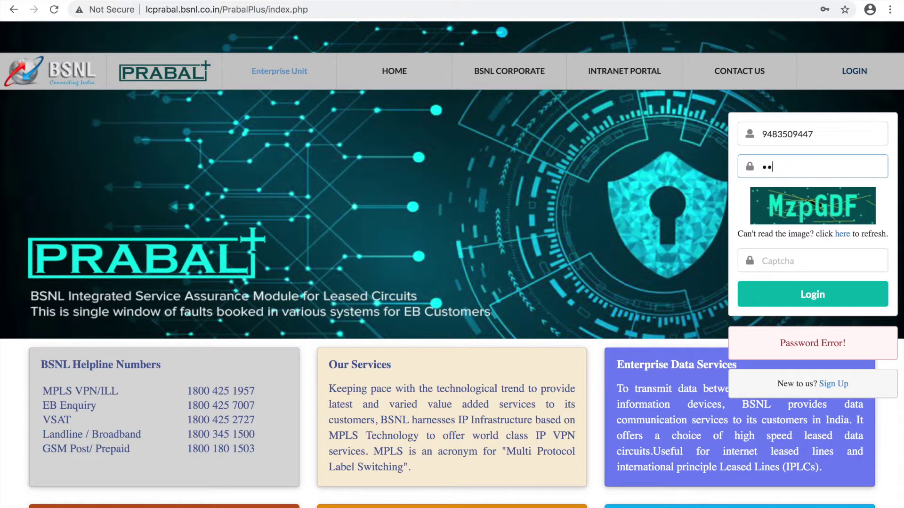
{"action": "type", "text": "••"}
{"action": "left_click", "coordinate": [800, 260]}
{"action": "type", "text": "Mzp"}
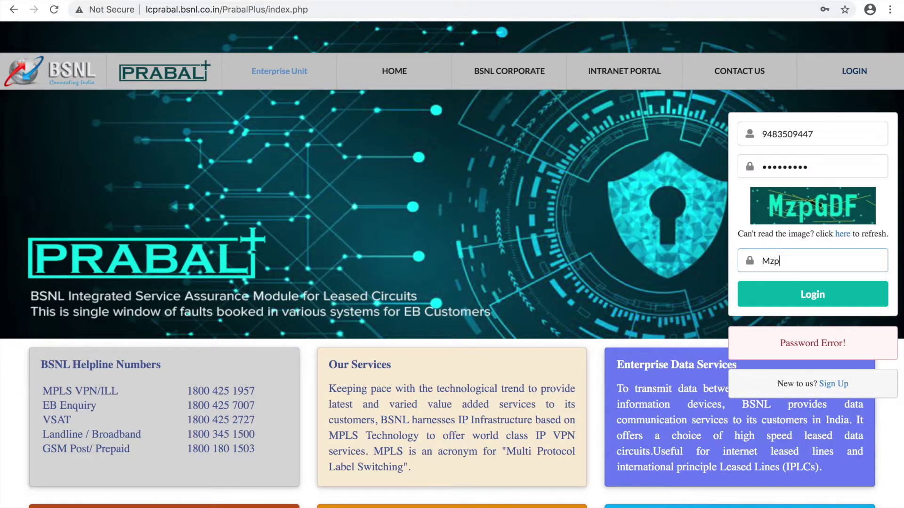
{"action": "type", "text": "GDF"}
{"action": "left_click", "coordinate": [827, 301]}
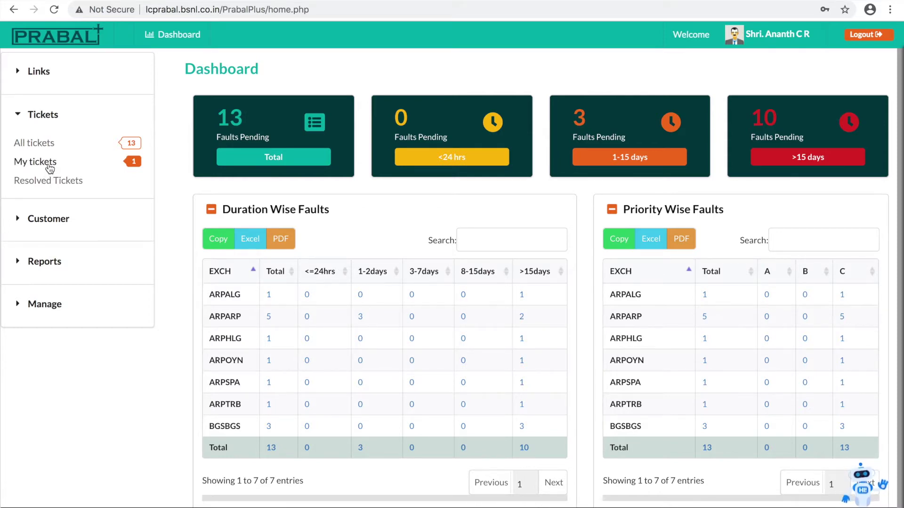
- Open My Tickets, view the assigned ticket's link details, then go back to the list
{"action": "left_click", "coordinate": [50, 168]}
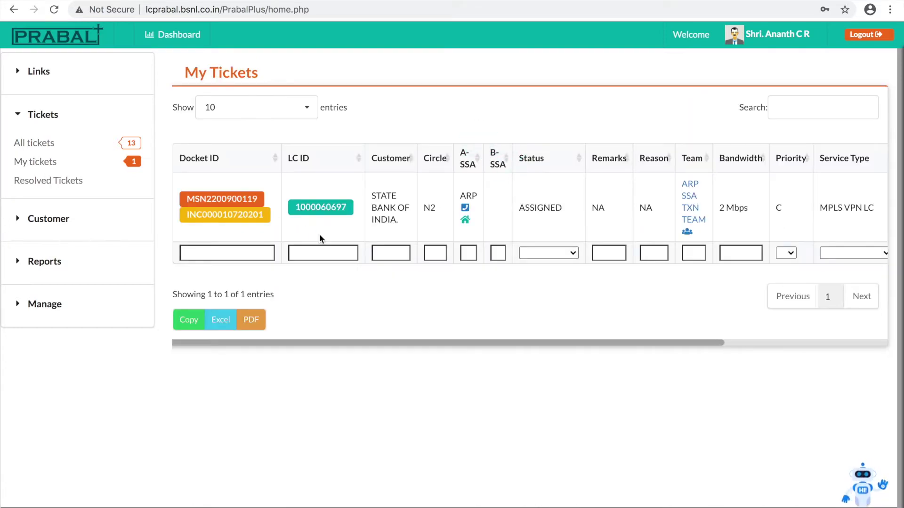
{"action": "left_click", "coordinate": [329, 206]}
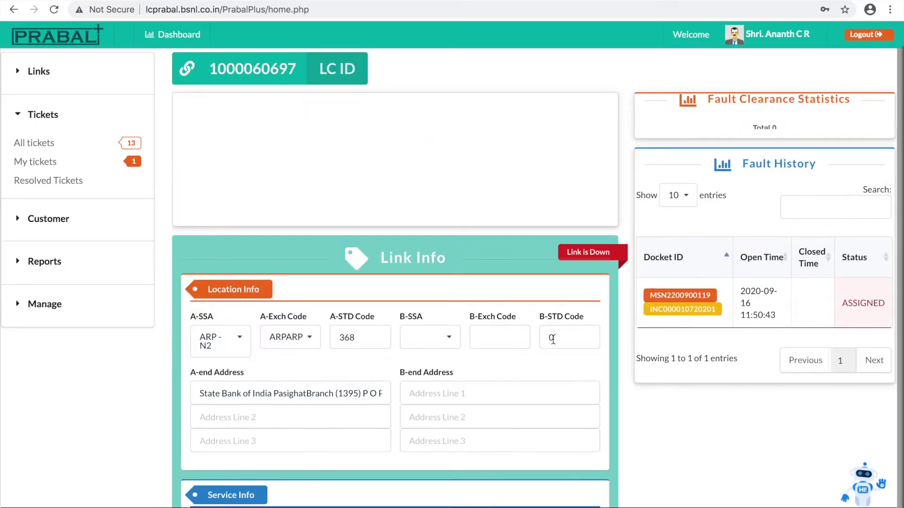
{"action": "right_click", "coordinate": [558, 74]}
{"action": "left_click", "coordinate": [573, 80]}
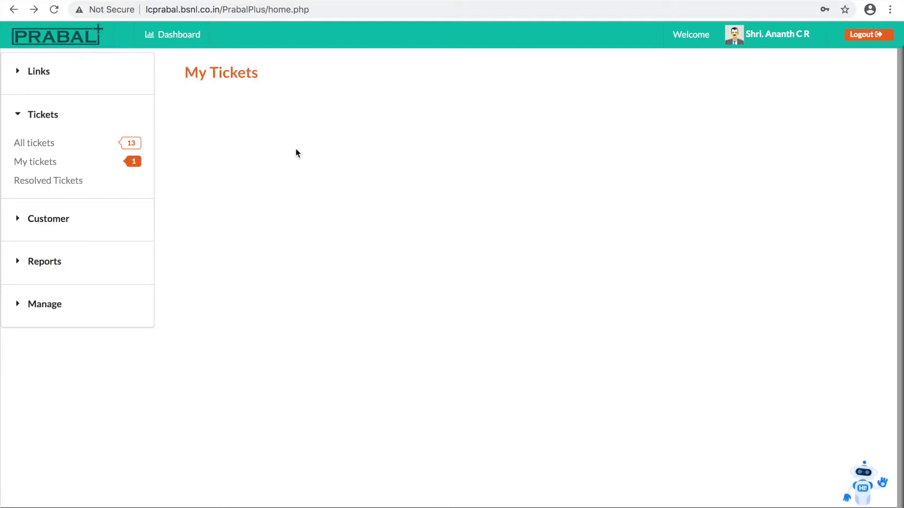
- Open the assigned ticket and set PP-Status INPROGRESS with reason OFC cable fault - WIP
{"action": "left_click", "coordinate": [249, 206]}
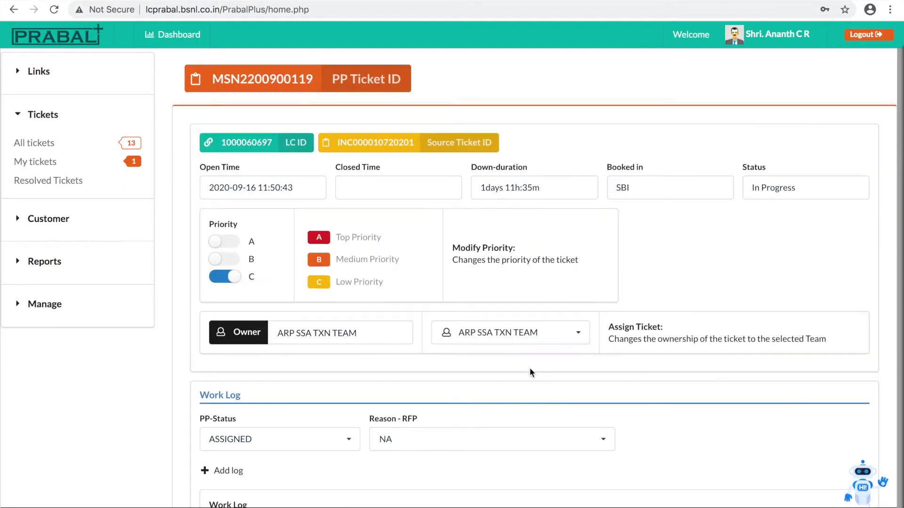
{"action": "scroll", "coordinate": [530, 368], "scroll_direction": "down", "scroll_amount": 5}
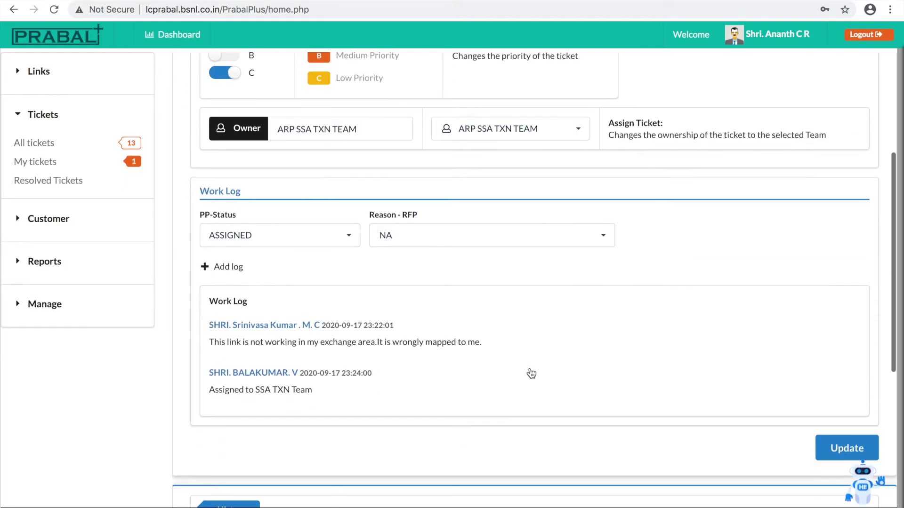
{"action": "left_click", "coordinate": [348, 236]}
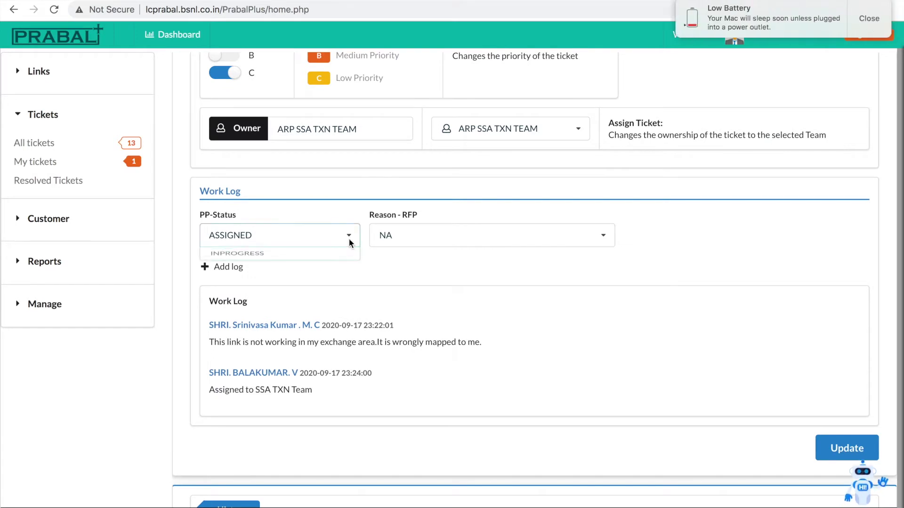
{"action": "left_click", "coordinate": [323, 263]}
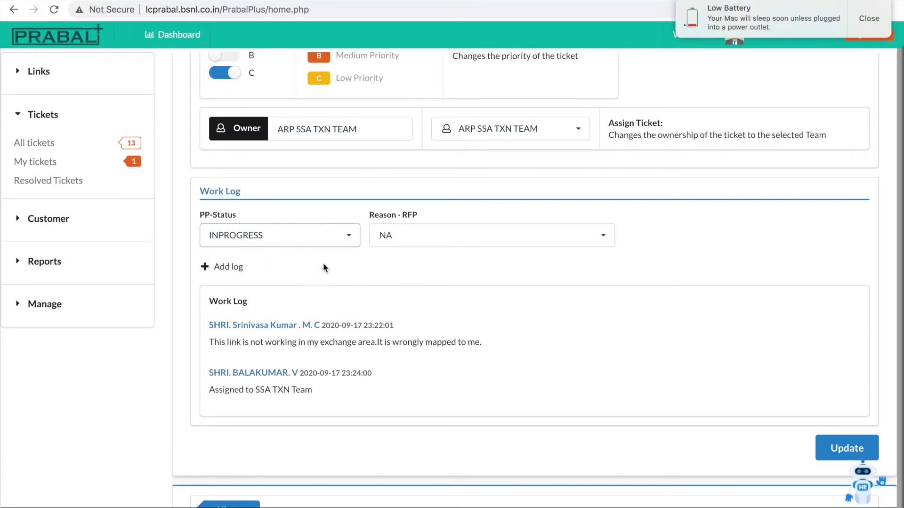
{"action": "left_click", "coordinate": [872, 24]}
{"action": "left_click", "coordinate": [489, 227]}
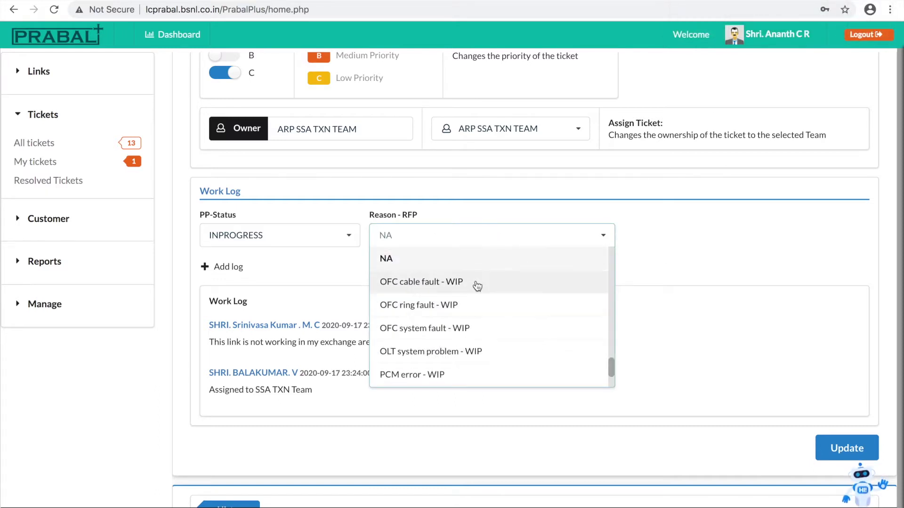
{"action": "left_click", "coordinate": [477, 282]}
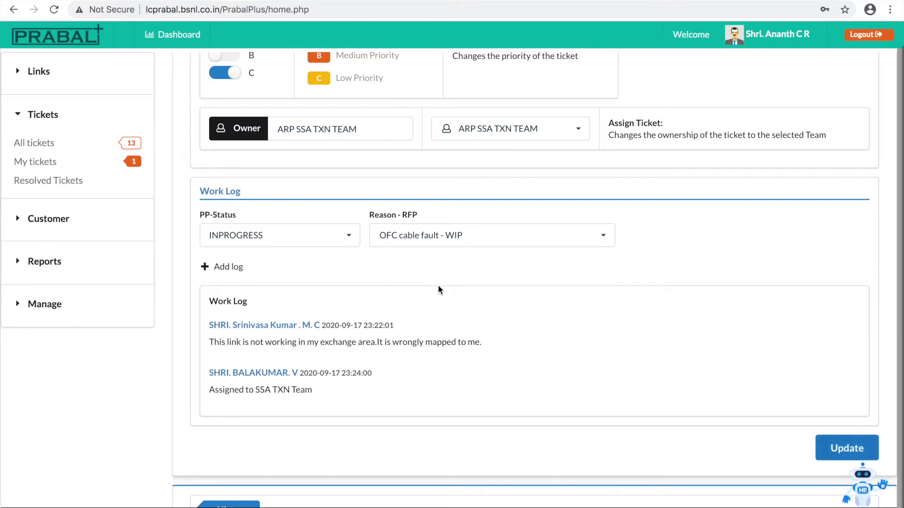
- Add a 'CABLE CUT' work log entry and save the ticket changes
{"action": "left_click", "coordinate": [205, 266]}
{"action": "left_click", "coordinate": [274, 284]}
{"action": "type", "text": "CABLE CUT"}
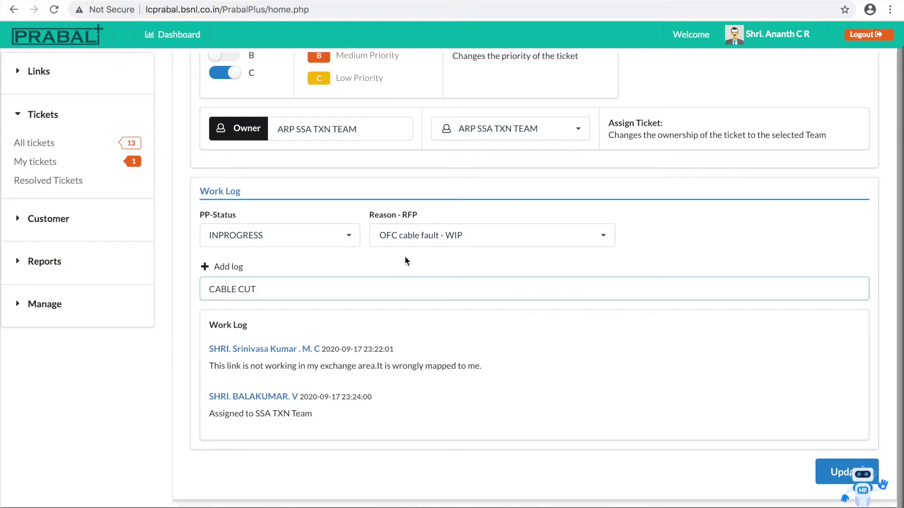
{"action": "left_click", "coordinate": [448, 272]}
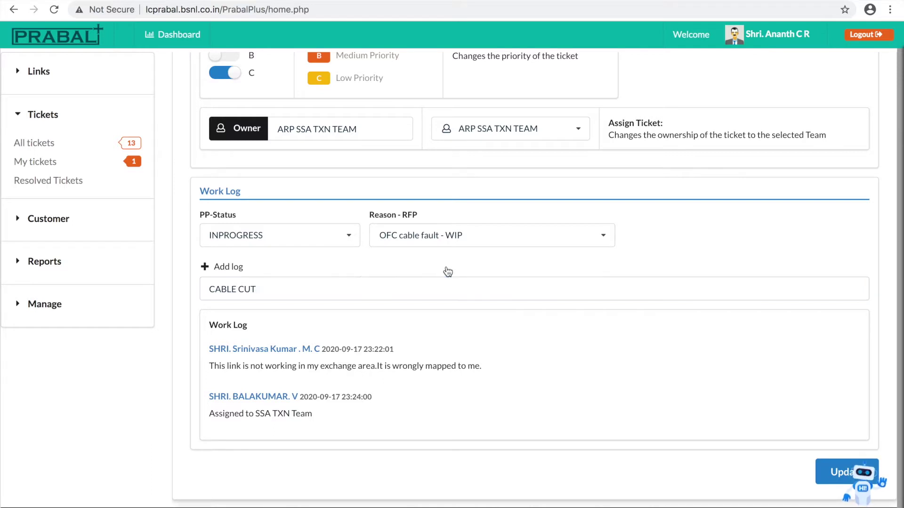
{"action": "left_click", "coordinate": [847, 450]}
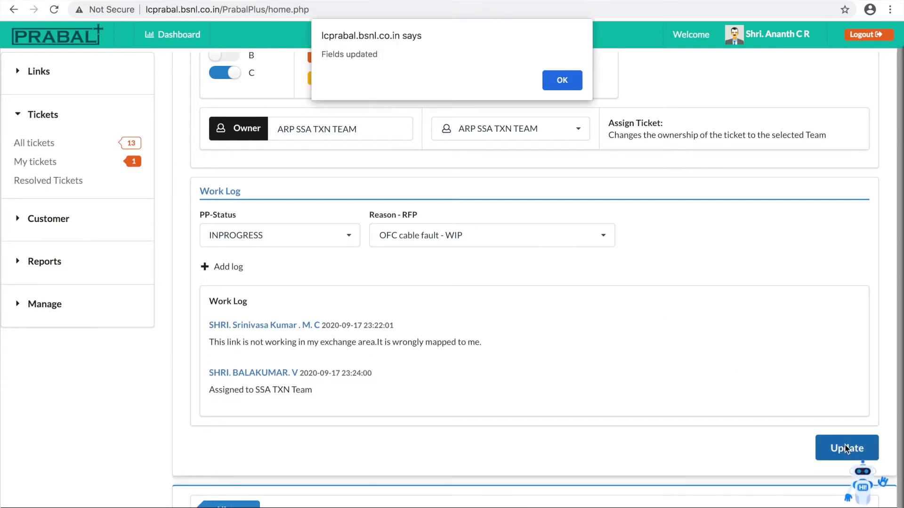
{"action": "left_click", "coordinate": [557, 81]}
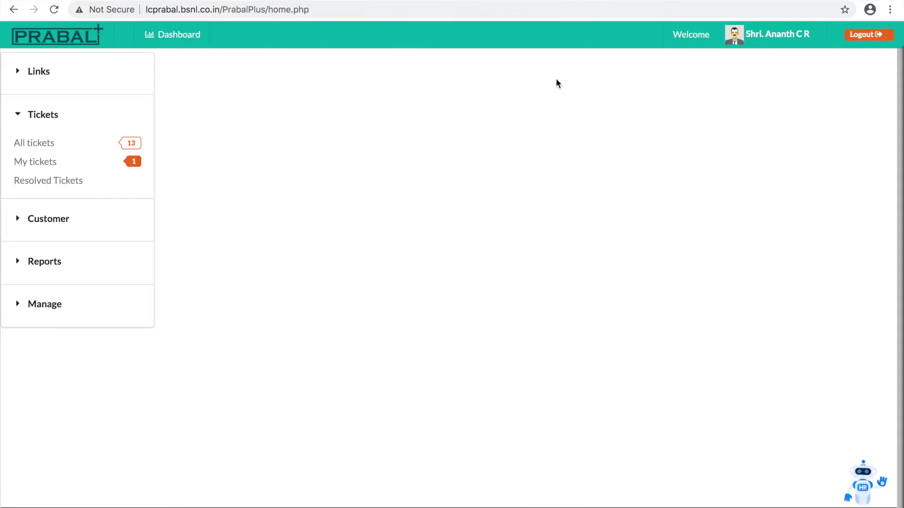
- Reopen the assigned ticket from My Tickets and set its PP-Status to RESTORED
{"action": "left_click", "coordinate": [50, 161]}
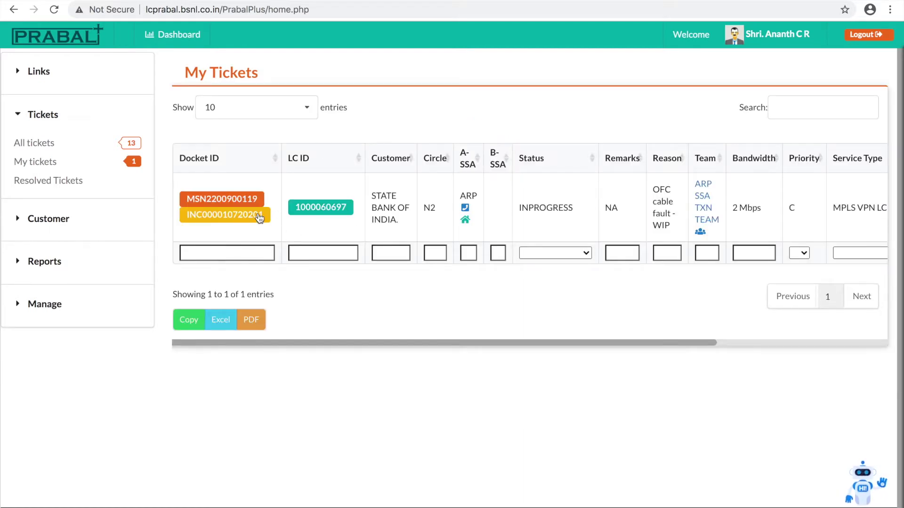
{"action": "left_click", "coordinate": [241, 210]}
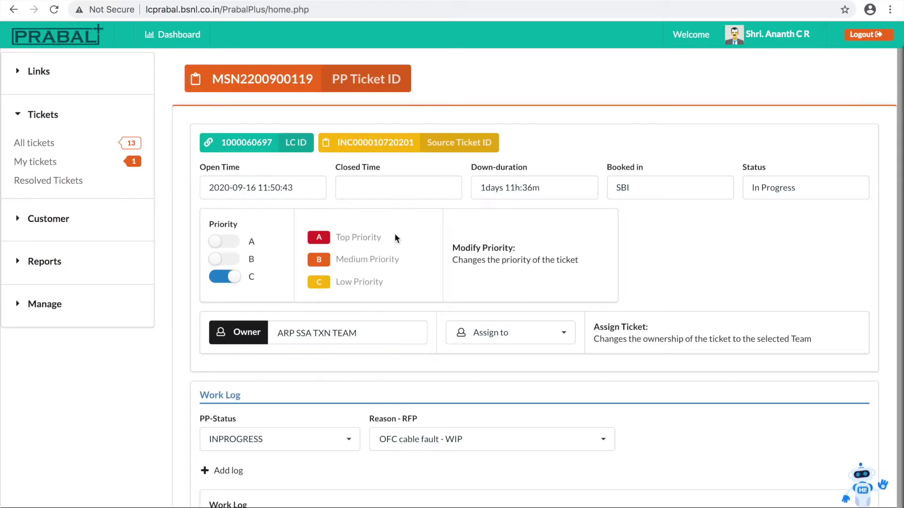
{"action": "scroll", "coordinate": [417, 362], "scroll_direction": "down", "scroll_amount": 2}
{"action": "scroll", "coordinate": [416, 365], "scroll_direction": "down", "scroll_amount": 3}
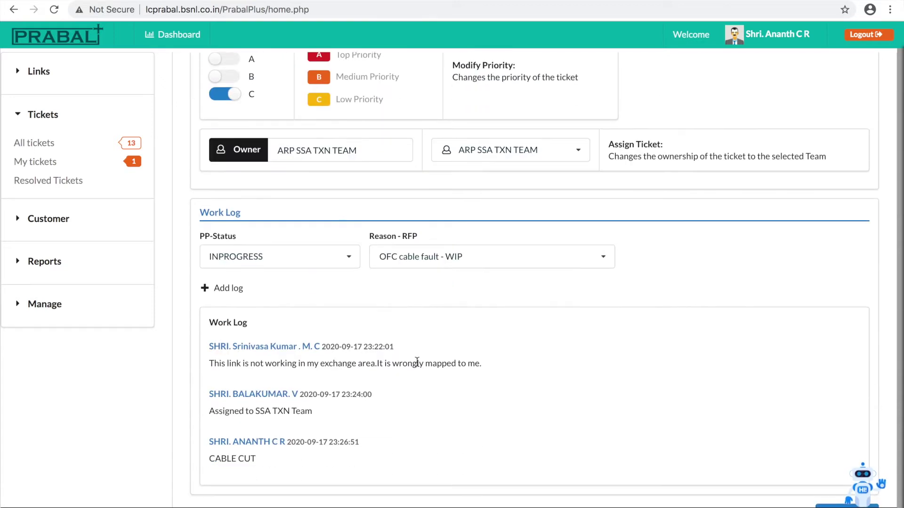
{"action": "left_click", "coordinate": [348, 264]}
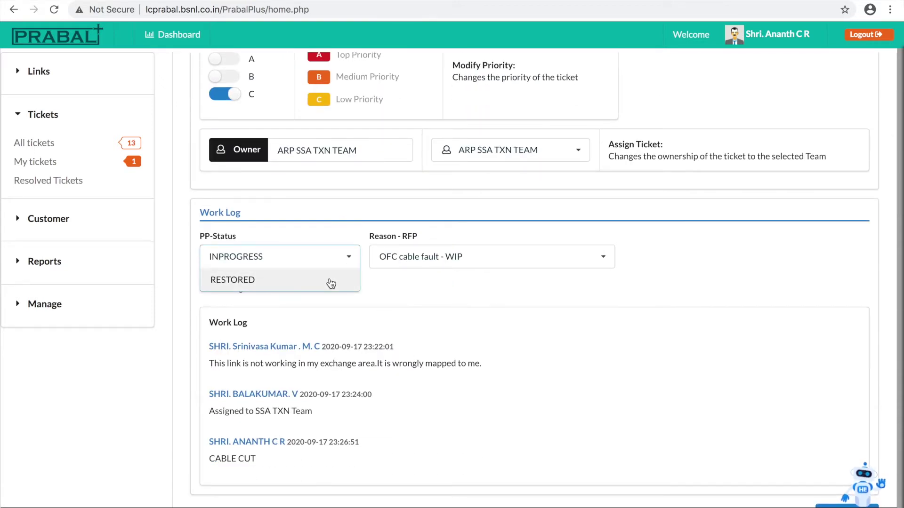
{"action": "left_click", "coordinate": [329, 281]}
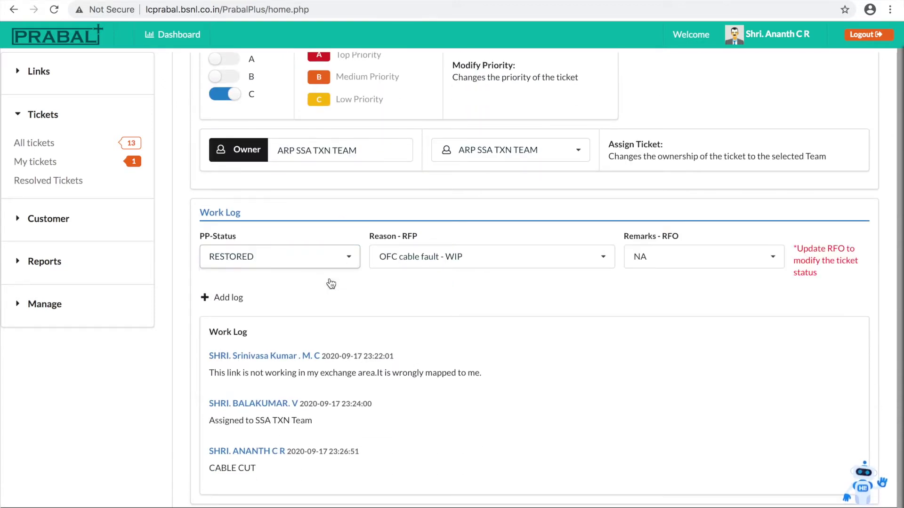
- Set Remarks - RFO to Local Lead Fault and save the updated fields
{"action": "left_click", "coordinate": [772, 263]}
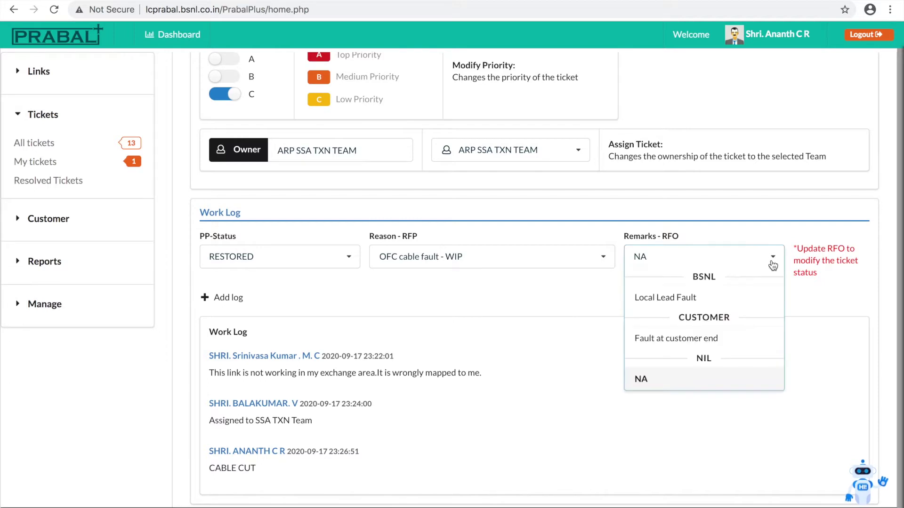
{"action": "left_click", "coordinate": [709, 303]}
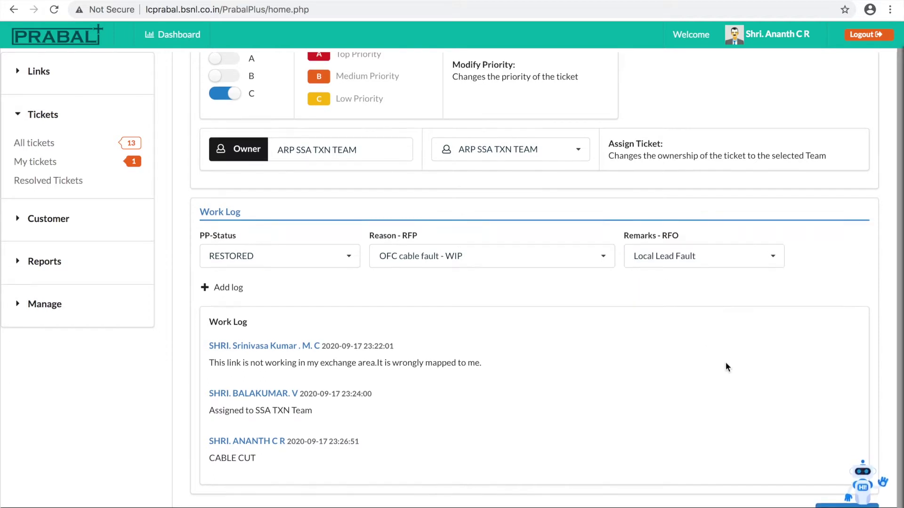
{"action": "scroll", "coordinate": [724, 362], "scroll_direction": "down", "scroll_amount": 4}
{"action": "left_click", "coordinate": [849, 341]}
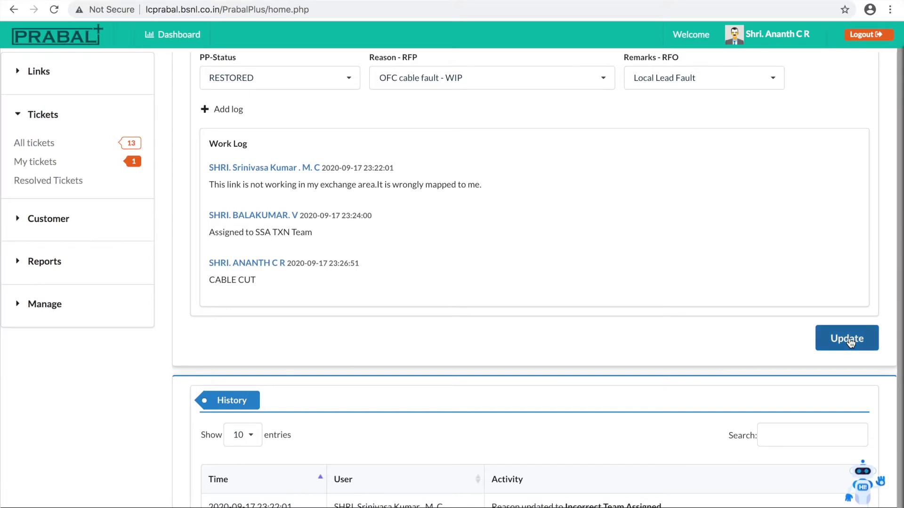
{"action": "left_click", "coordinate": [557, 79]}
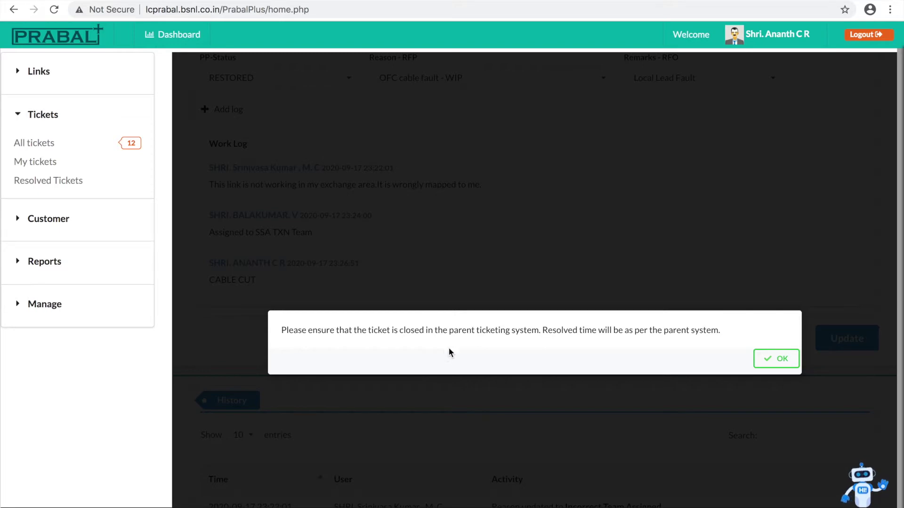
- Dismiss the reminder to close the ticket in the parent ticketing system
{"action": "left_click", "coordinate": [769, 360]}
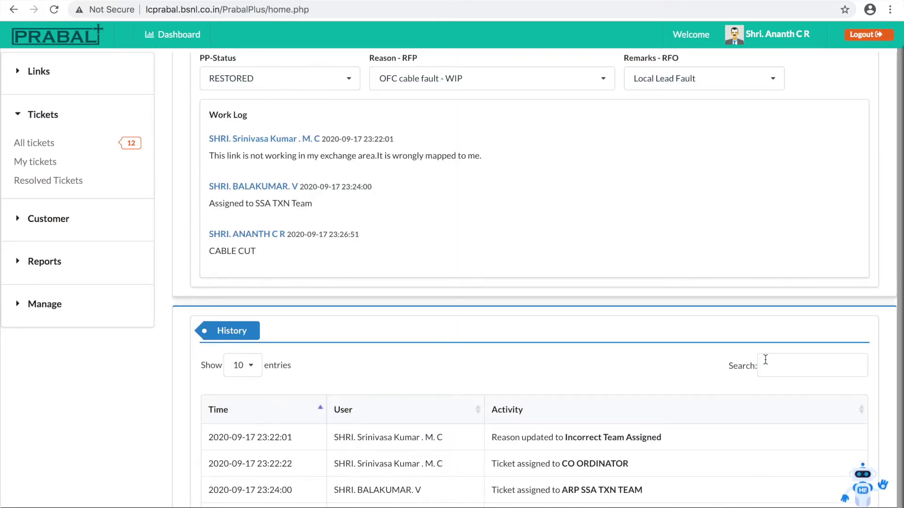
{"action": "scroll", "coordinate": [649, 300], "scroll_direction": "up", "scroll_amount": 7}
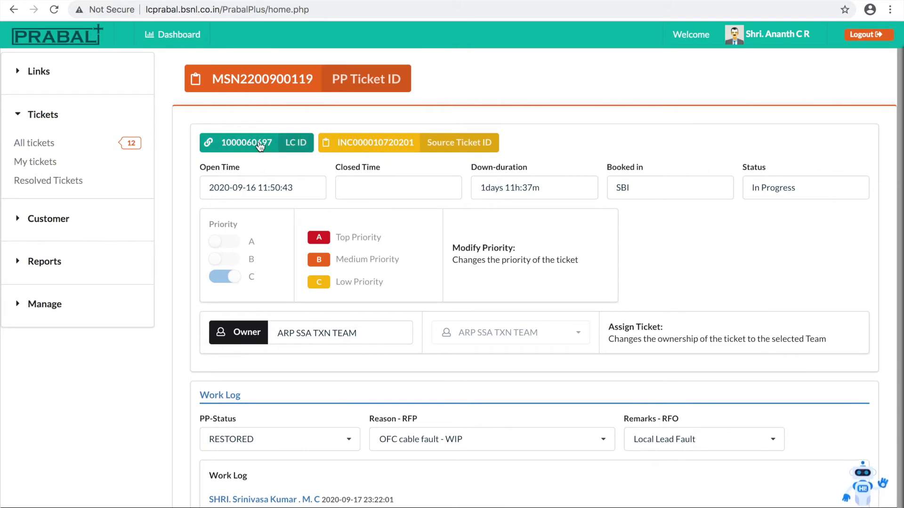
{"action": "left_click", "coordinate": [260, 144]}
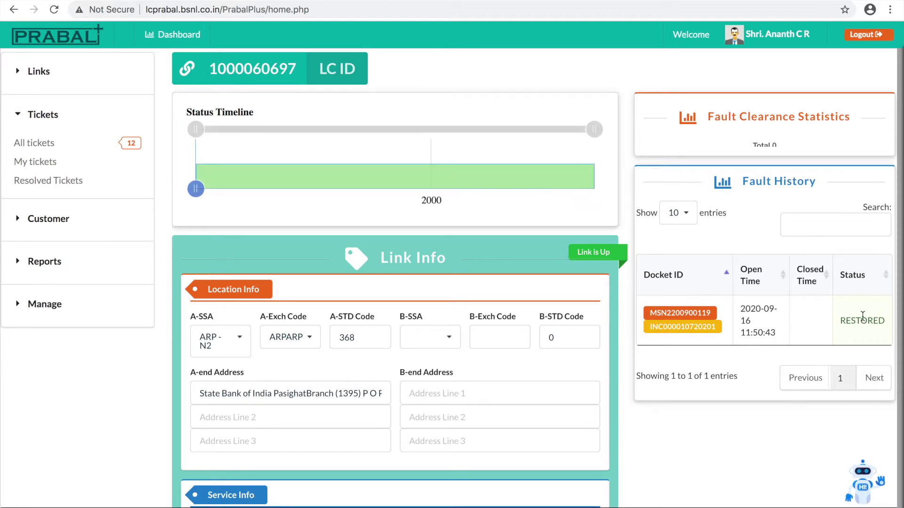
{"action": "left_click", "coordinate": [74, 185]}
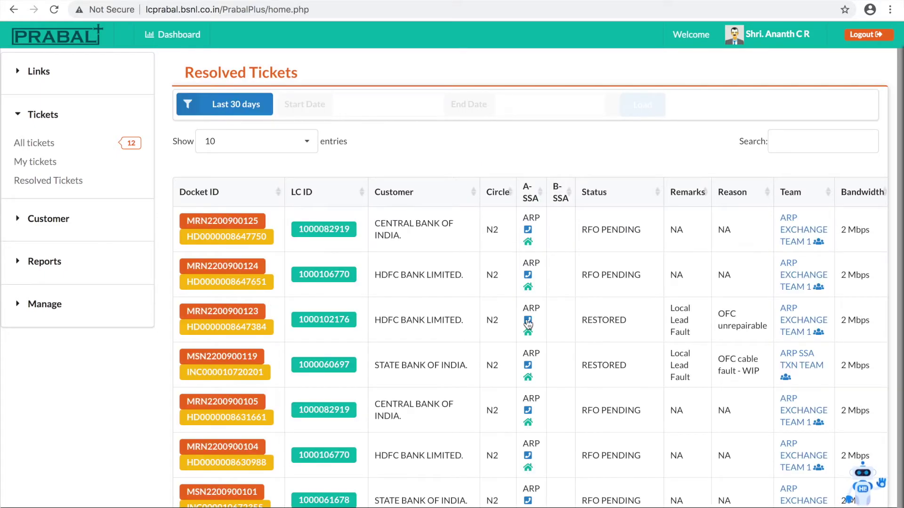
- Scroll through the Resolved Tickets table to inspect the SBI ticket row and pagination
{"action": "scroll", "coordinate": [528, 324], "scroll_direction": "right", "scroll_amount": 2}
{"action": "scroll", "coordinate": [527, 324], "scroll_direction": "down", "scroll_amount": 2}
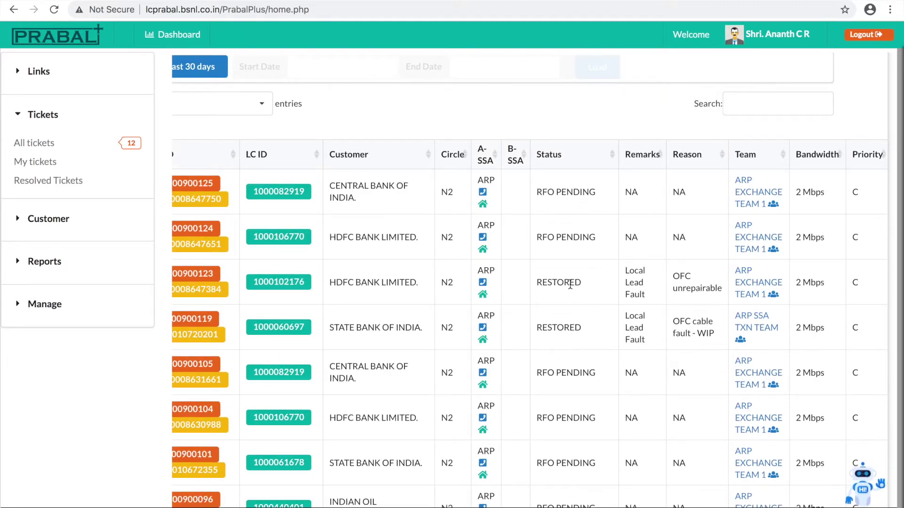
{"action": "scroll", "coordinate": [570, 284], "scroll_direction": "down", "scroll_amount": 2}
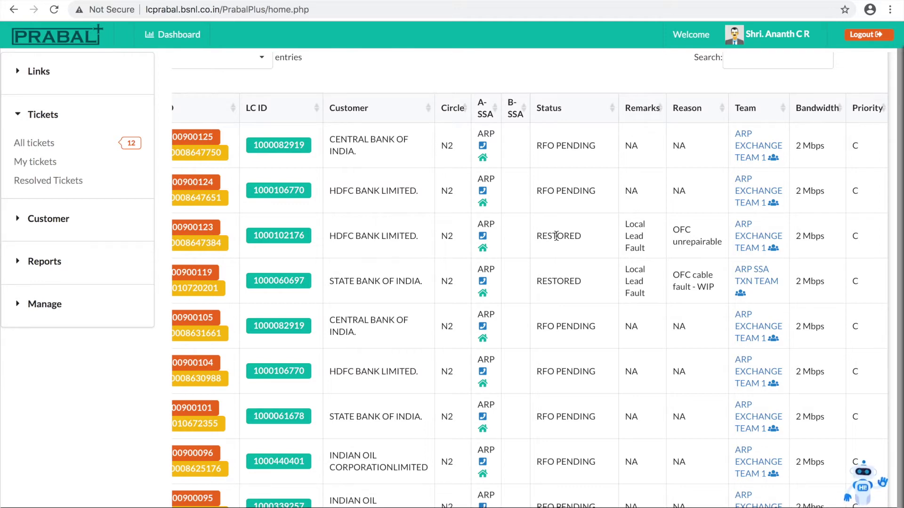
{"action": "scroll", "coordinate": [555, 235], "scroll_direction": "down", "scroll_amount": 4}
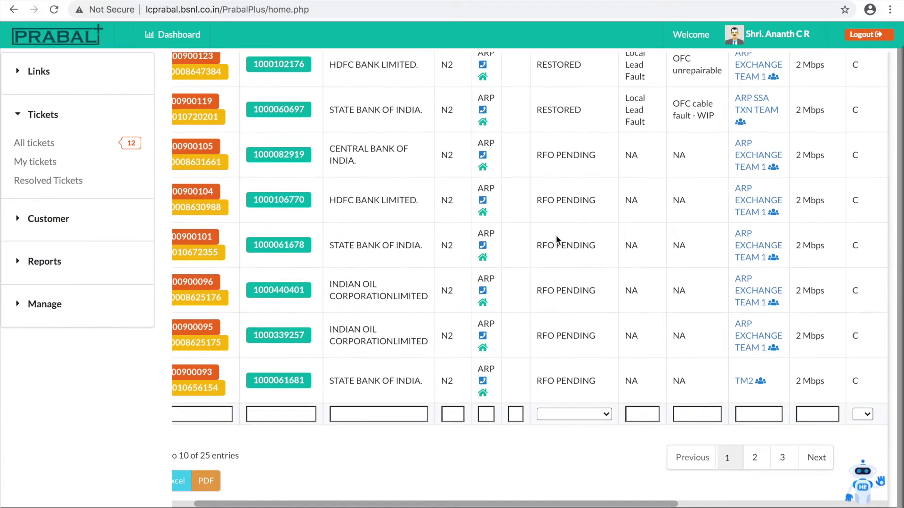
{"action": "scroll", "coordinate": [556, 239], "scroll_direction": "up", "scroll_amount": 3}
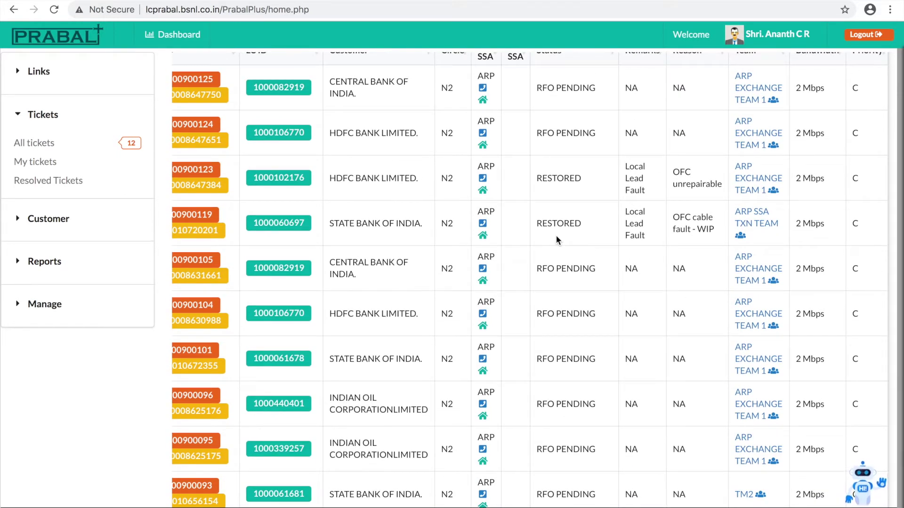
{"action": "scroll", "coordinate": [556, 236], "scroll_direction": "up", "scroll_amount": 3}
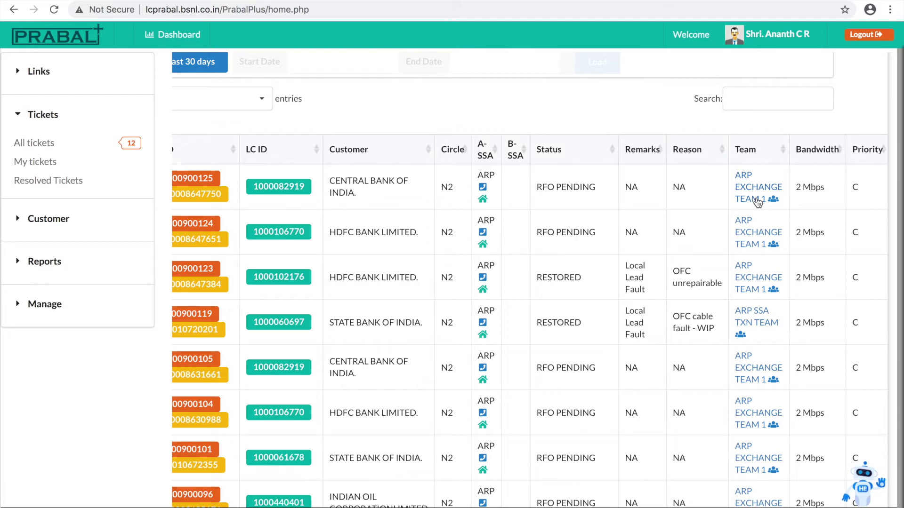
- Log out and start signing in with another saved username
{"action": "left_click", "coordinate": [857, 41]}
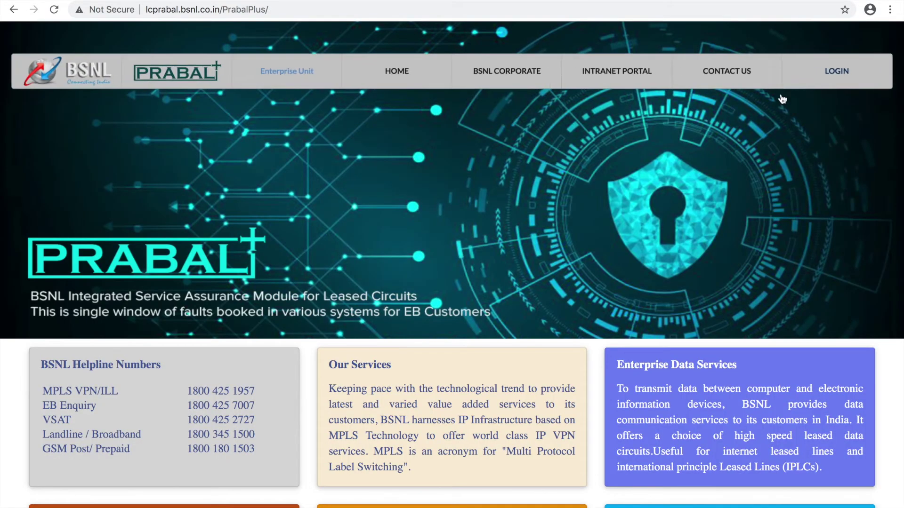
{"action": "left_click", "coordinate": [861, 75]}
{"action": "left_click", "coordinate": [811, 141]}
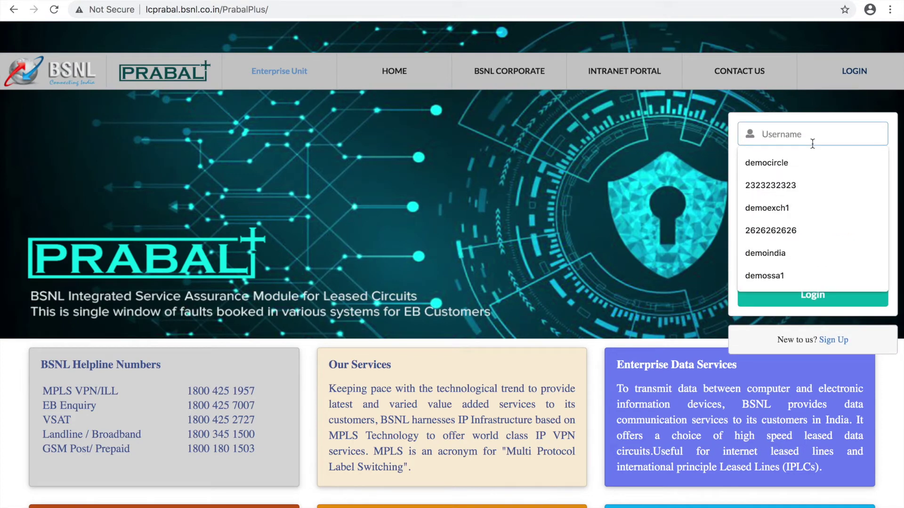
{"action": "type", "text": "9"}
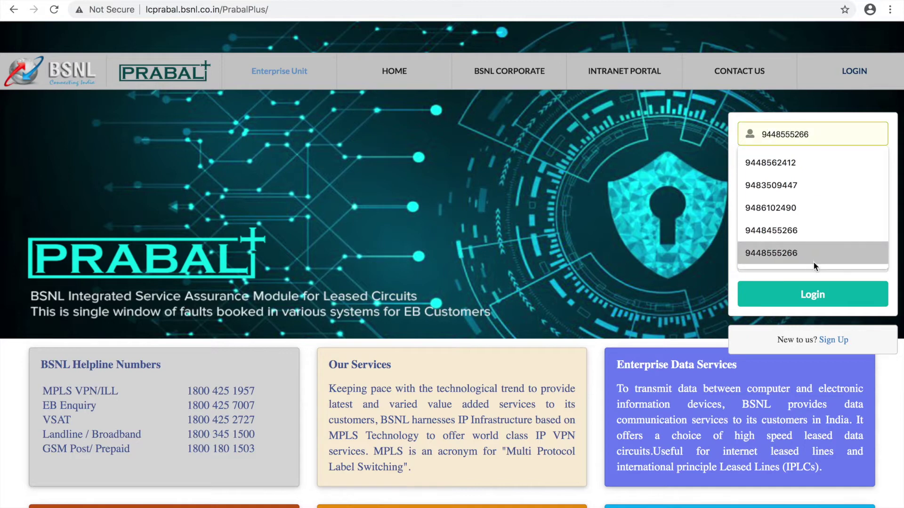
{"action": "left_click", "coordinate": [806, 164]}
- Enter that user's password and captcha vKrHbs to reach their dashboard
{"action": "left_click", "coordinate": [805, 166]}
{"action": "type", "text": "•••••••"}
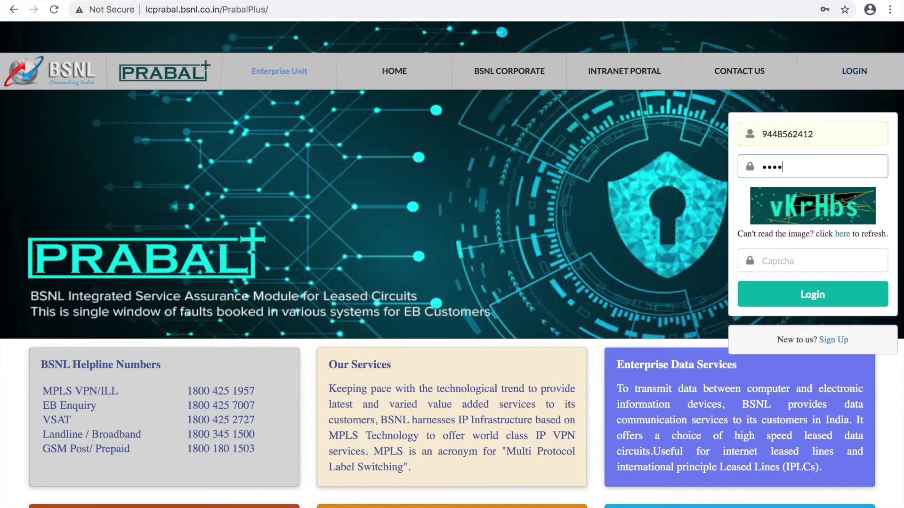
{"action": "type", "text": "••"}
{"action": "key", "text": "Tab"}
{"action": "key", "text": "Tab"}
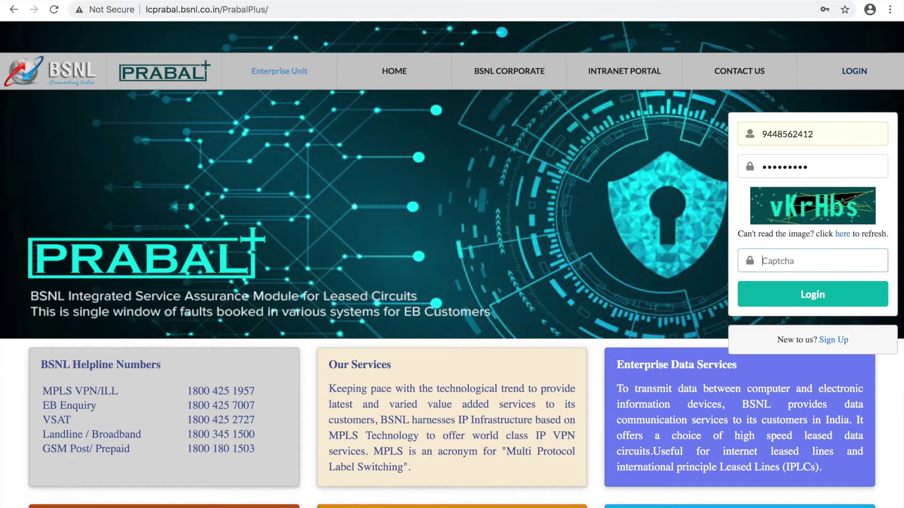
{"action": "type", "text": "vKrHbs"}
{"action": "left_click", "coordinate": [813, 294]}
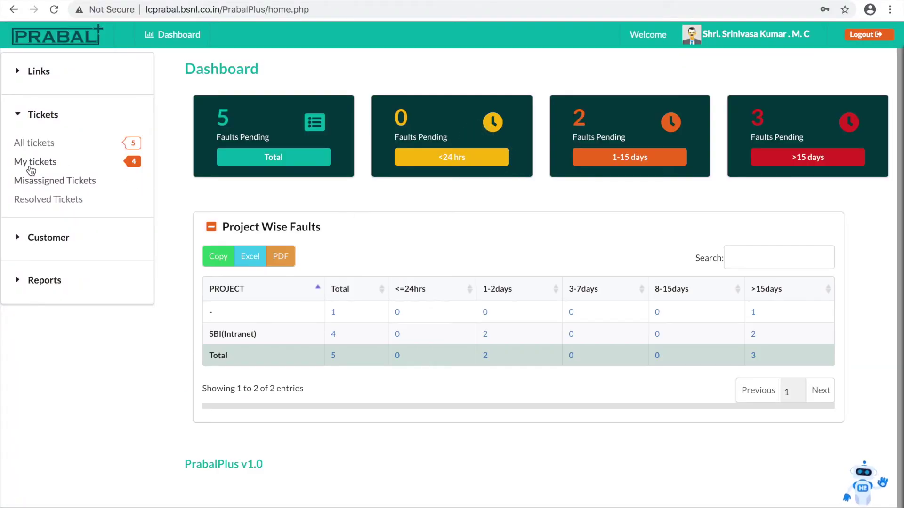
{"action": "left_click", "coordinate": [47, 202]}
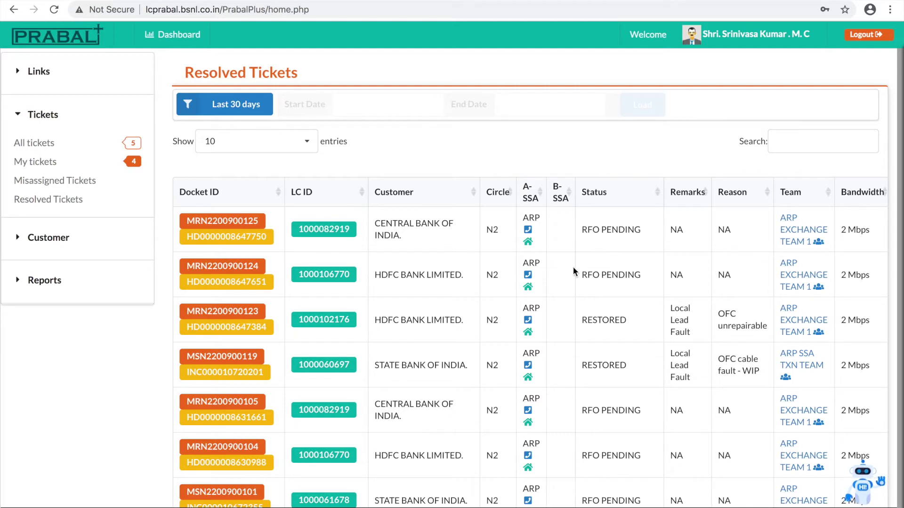
{"action": "left_click", "coordinate": [256, 232]}
{"action": "scroll", "coordinate": [495, 277], "scroll_direction": "down", "scroll_amount": 3}
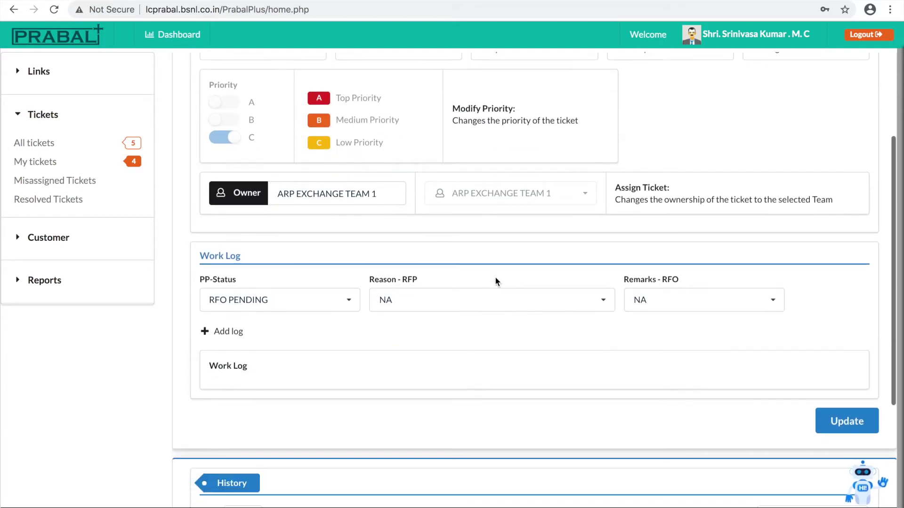
{"action": "scroll", "coordinate": [495, 278], "scroll_direction": "down", "scroll_amount": 1}
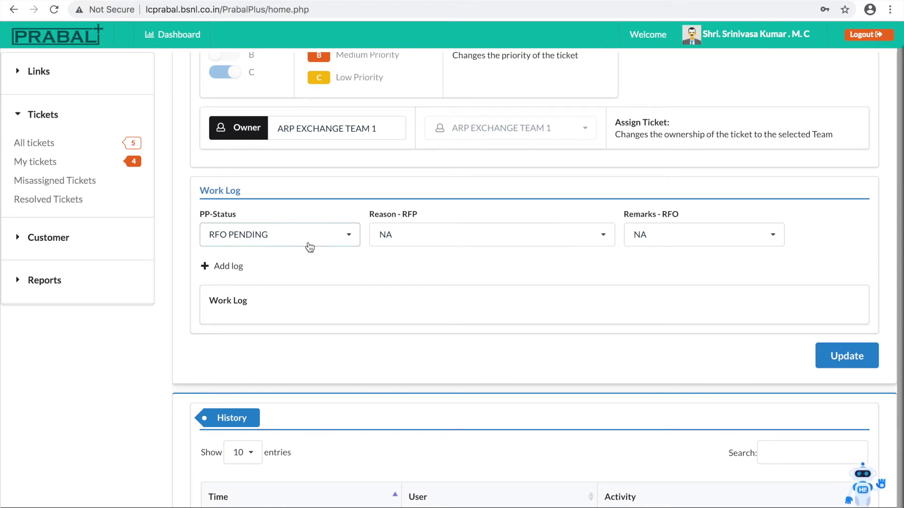
{"action": "left_click", "coordinate": [448, 234]}
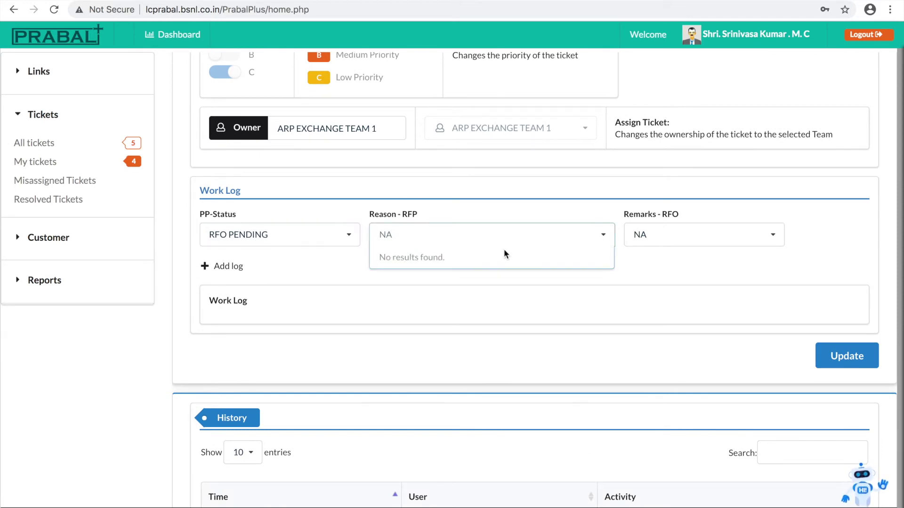
{"action": "left_click", "coordinate": [747, 238]}
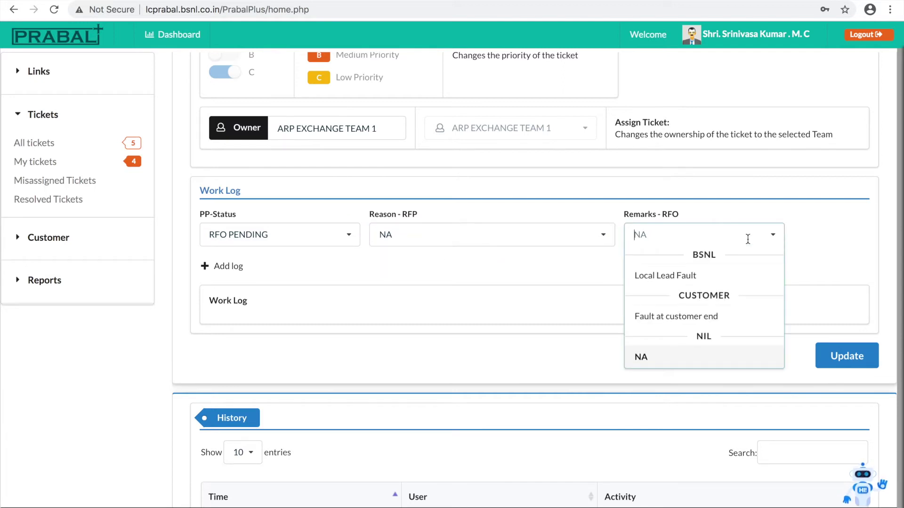
{"action": "left_click", "coordinate": [715, 278]}
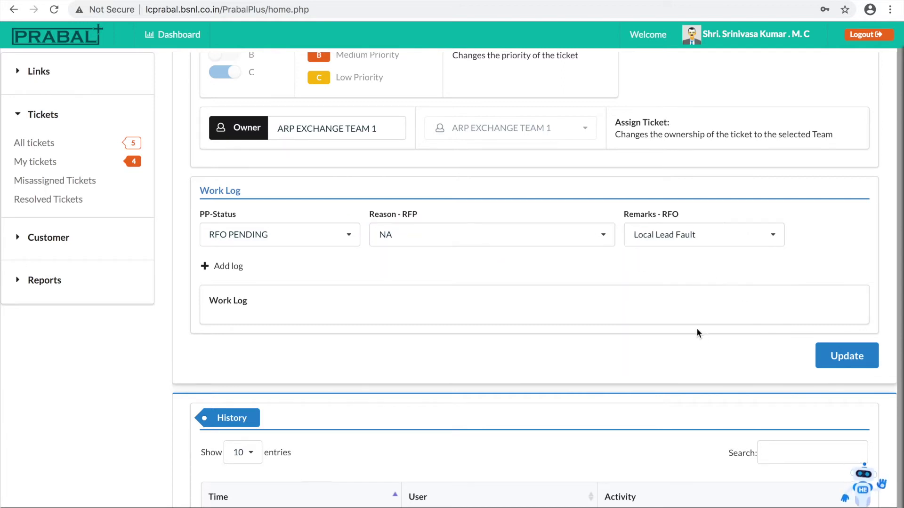
- Add an 'OFC cut' work log entry and save the ticket
{"action": "left_click", "coordinate": [207, 266]}
{"action": "left_click", "coordinate": [257, 287]}
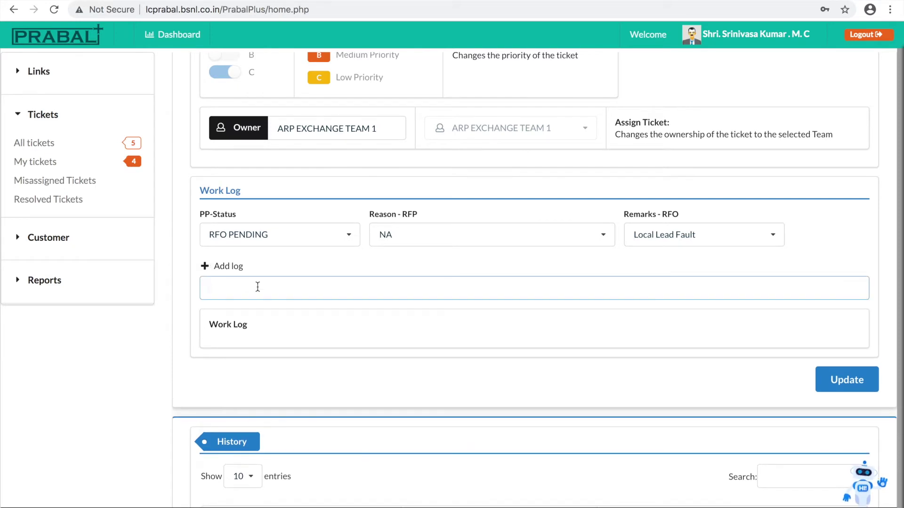
{"action": "type", "text": "OFC cut"}
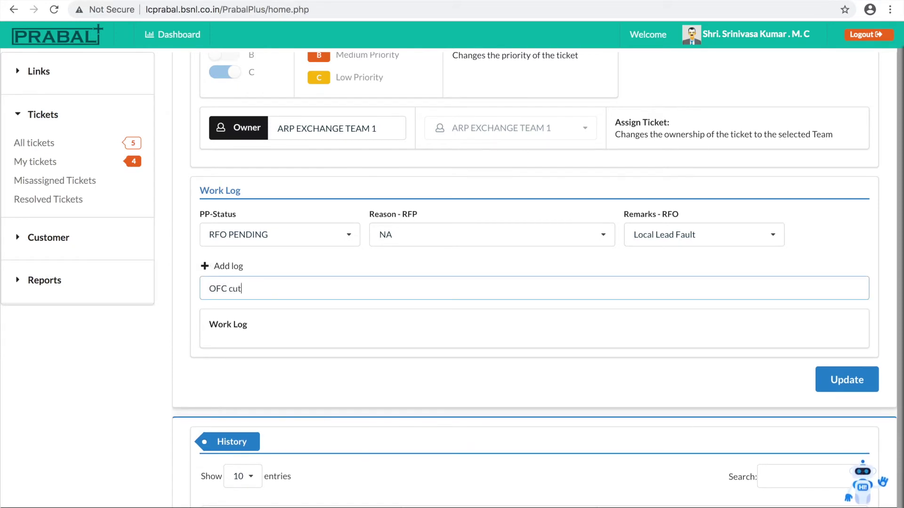
{"action": "left_click", "coordinate": [848, 381]}
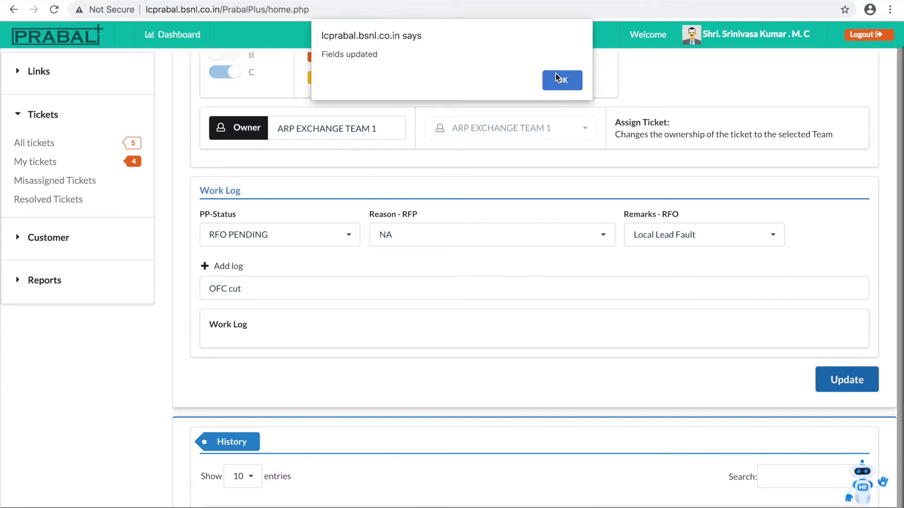
{"action": "left_click", "coordinate": [558, 76]}
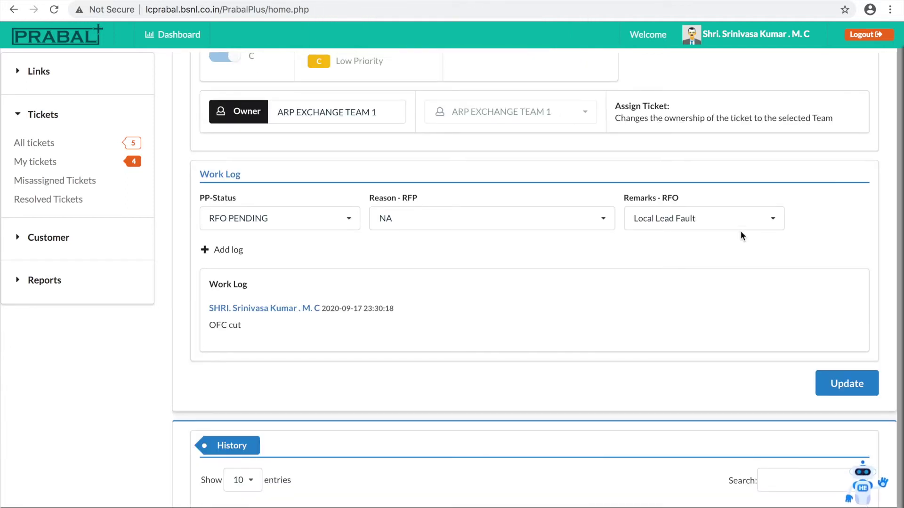
{"action": "scroll", "coordinate": [741, 231], "scroll_direction": "up", "scroll_amount": 5}
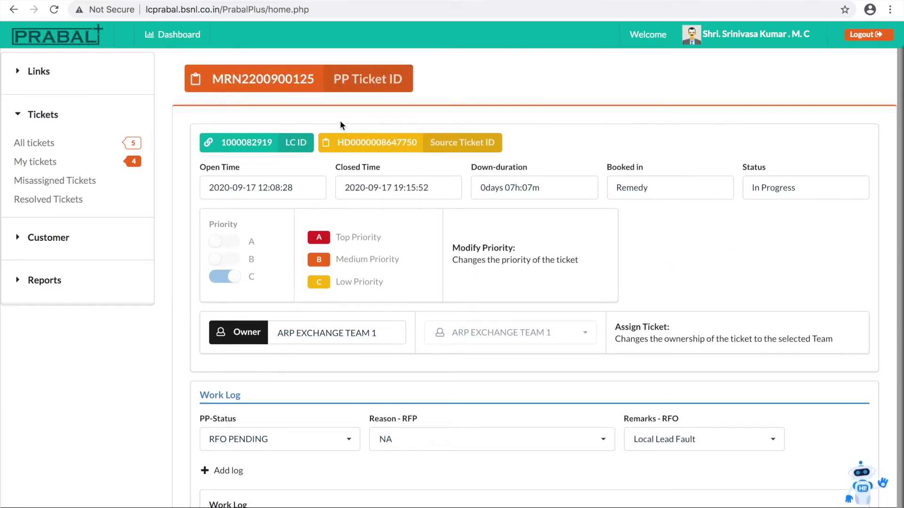
{"action": "left_click", "coordinate": [274, 151]}
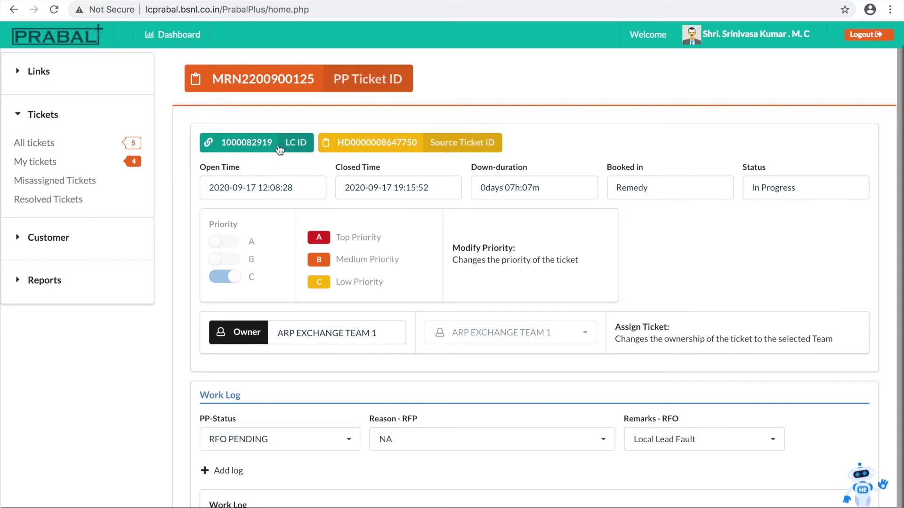
{"action": "left_click", "coordinate": [254, 148]}
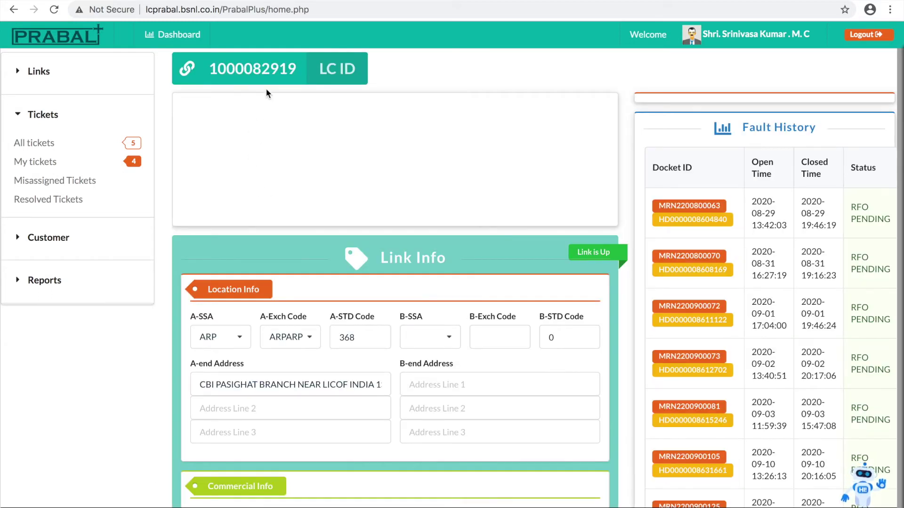
{"action": "double_click", "coordinate": [269, 71]}
{"action": "right_click", "coordinate": [269, 72]}
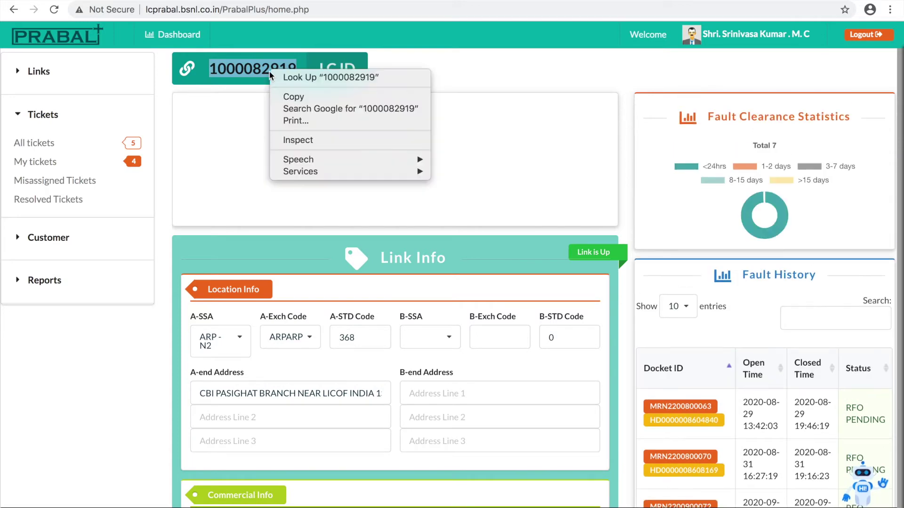
{"action": "left_click", "coordinate": [297, 97]}
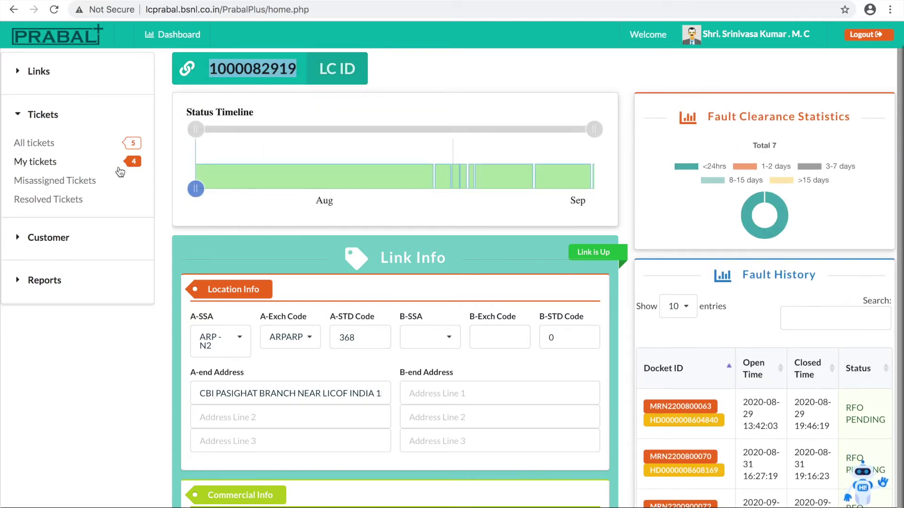
{"action": "left_click", "coordinate": [37, 75]}
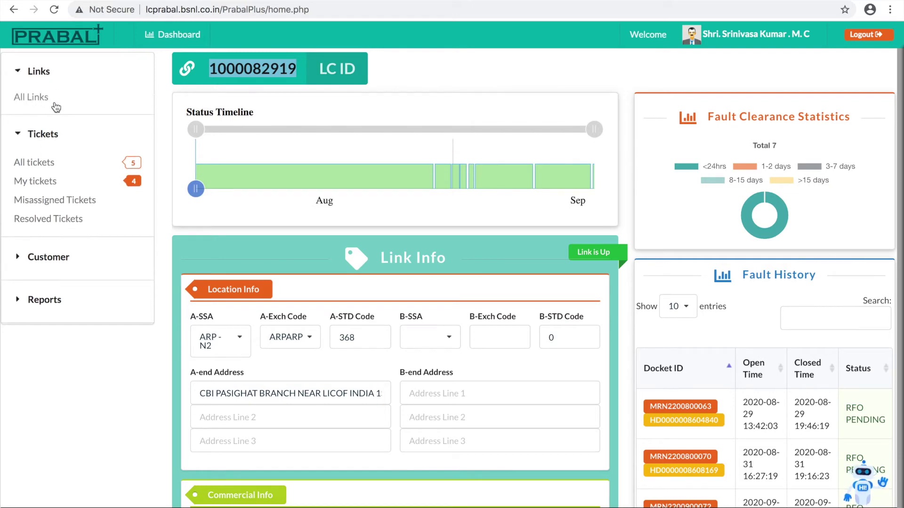
{"action": "left_click", "coordinate": [53, 118]}
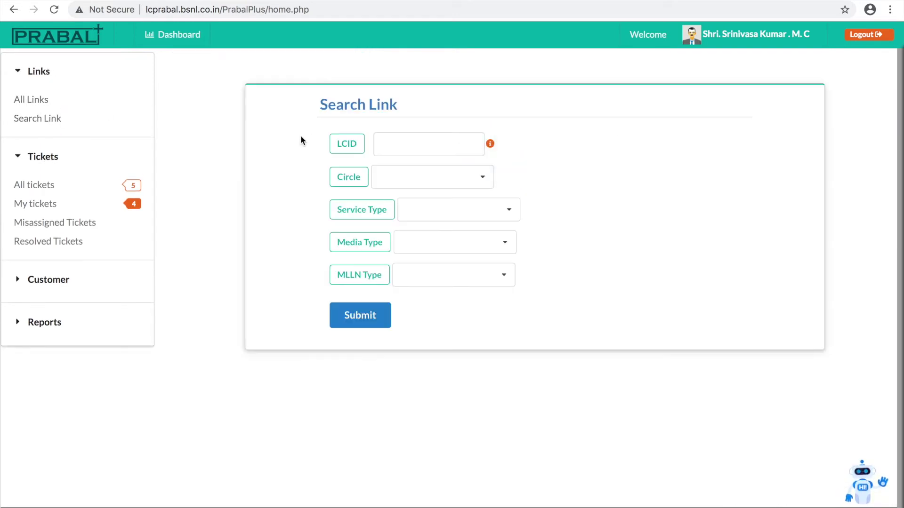
{"action": "left_click", "coordinate": [394, 148]}
{"action": "right_click", "coordinate": [395, 150]}
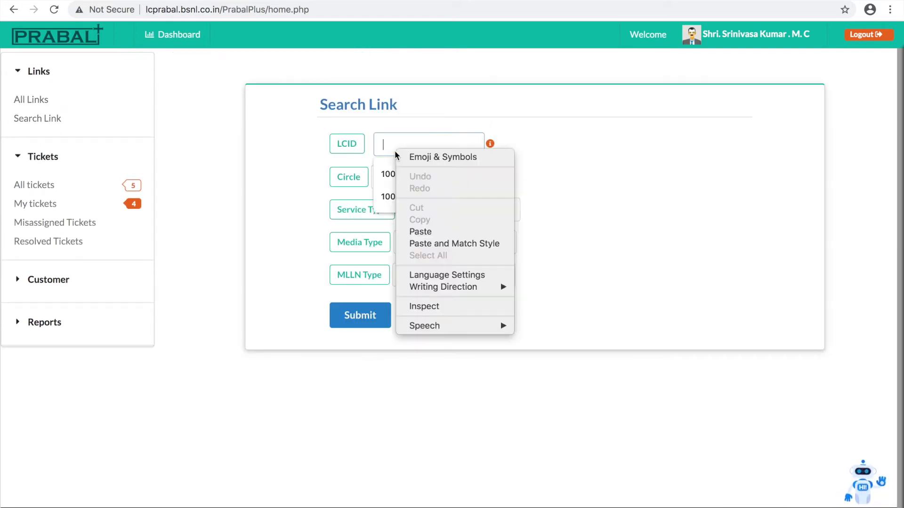
{"action": "left_click", "coordinate": [430, 233]}
{"action": "left_click", "coordinate": [360, 320]}
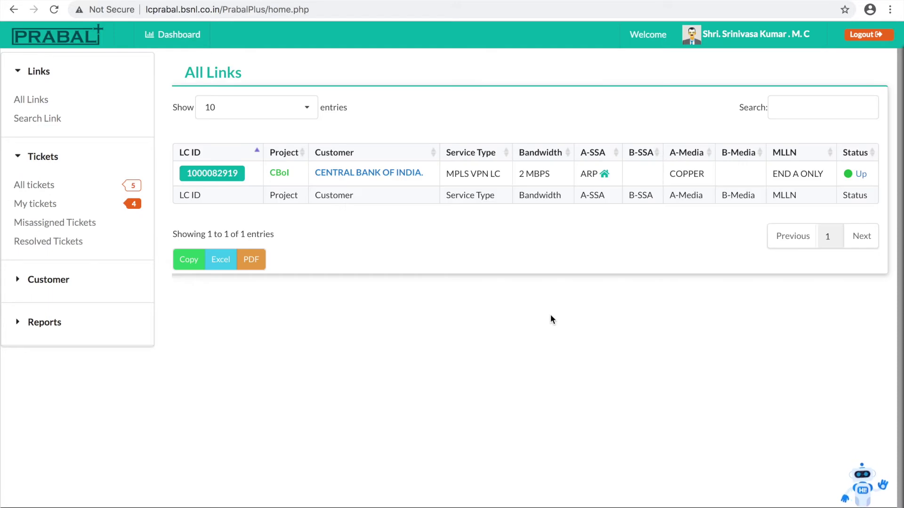
{"action": "left_click", "coordinate": [221, 173]}
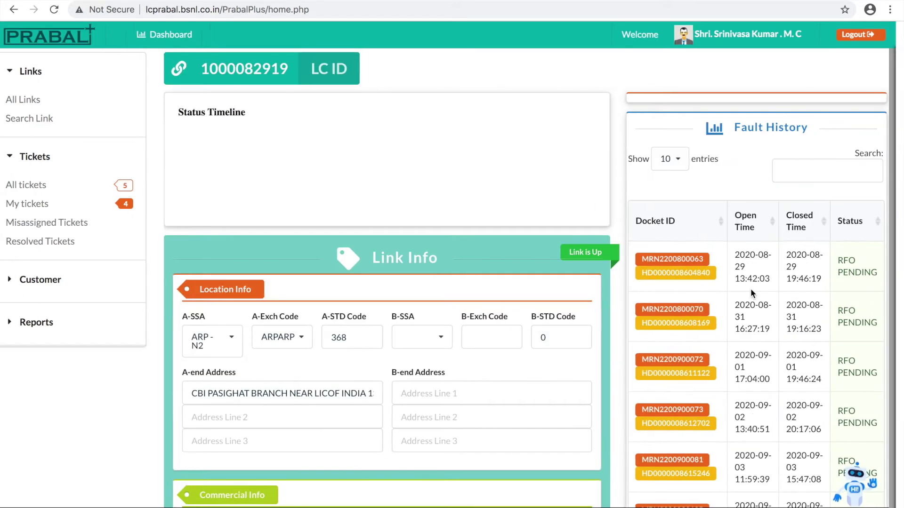
{"action": "scroll", "coordinate": [750, 289], "scroll_direction": "down", "scroll_amount": 3}
{"action": "scroll", "coordinate": [750, 289], "scroll_direction": "down", "scroll_amount": 3}
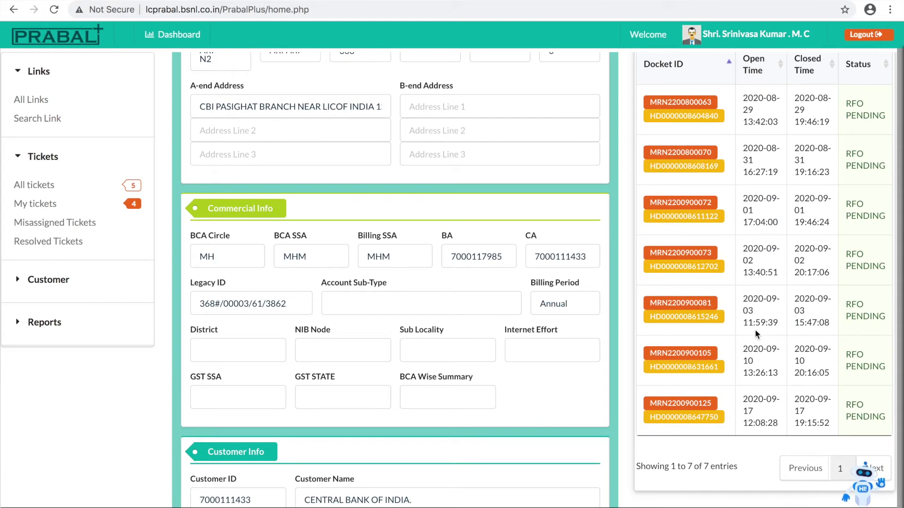
{"action": "scroll", "coordinate": [757, 377], "scroll_direction": "up", "scroll_amount": 2}
{"action": "scroll", "coordinate": [758, 387], "scroll_direction": "up", "scroll_amount": 3}
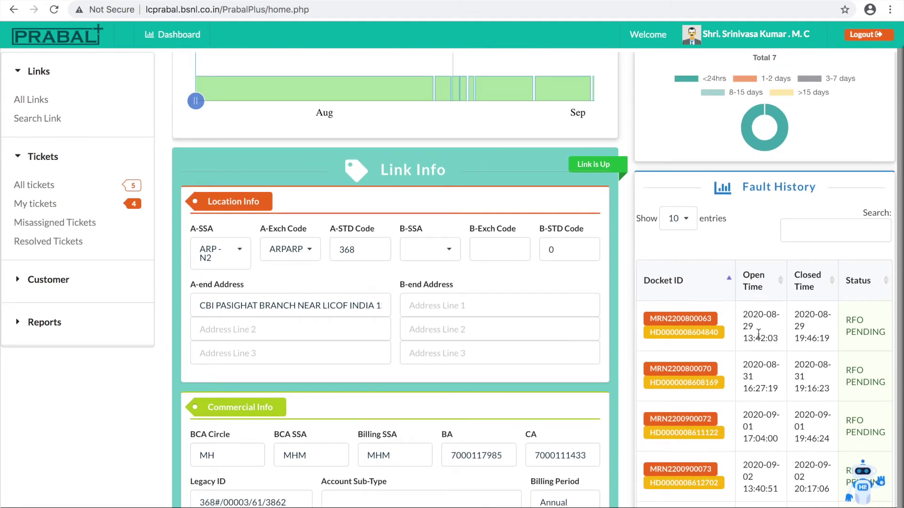
{"action": "left_click", "coordinate": [706, 320]}
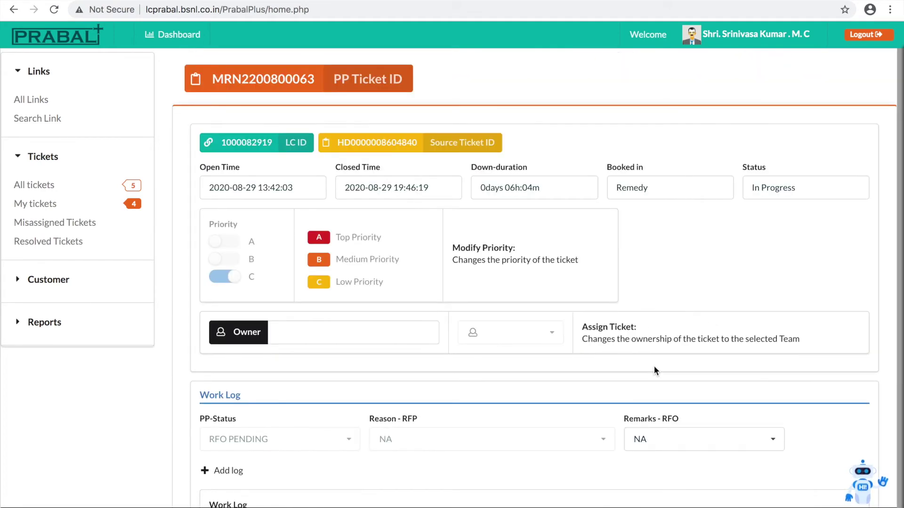
{"action": "scroll", "coordinate": [654, 366], "scroll_direction": "down", "scroll_amount": 4}
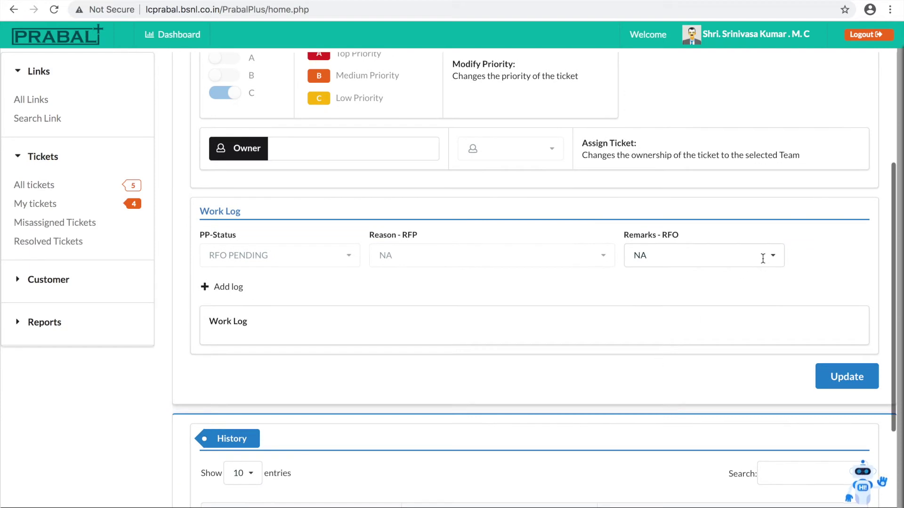
- Set Remarks-RFO to Local Lead Fault, add a 'CABLE Fault' log, and save the ticket
{"action": "left_click", "coordinate": [762, 256]}
{"action": "left_click", "coordinate": [713, 302]}
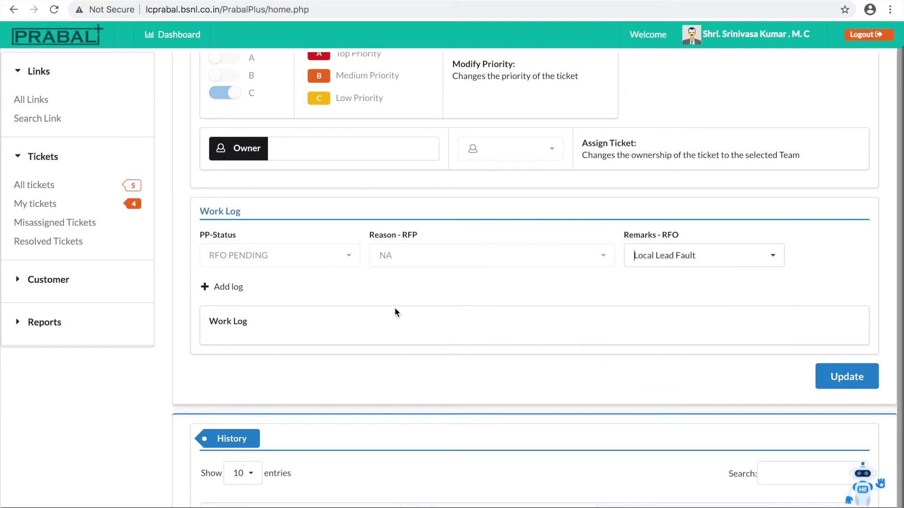
{"action": "left_click", "coordinate": [248, 299]}
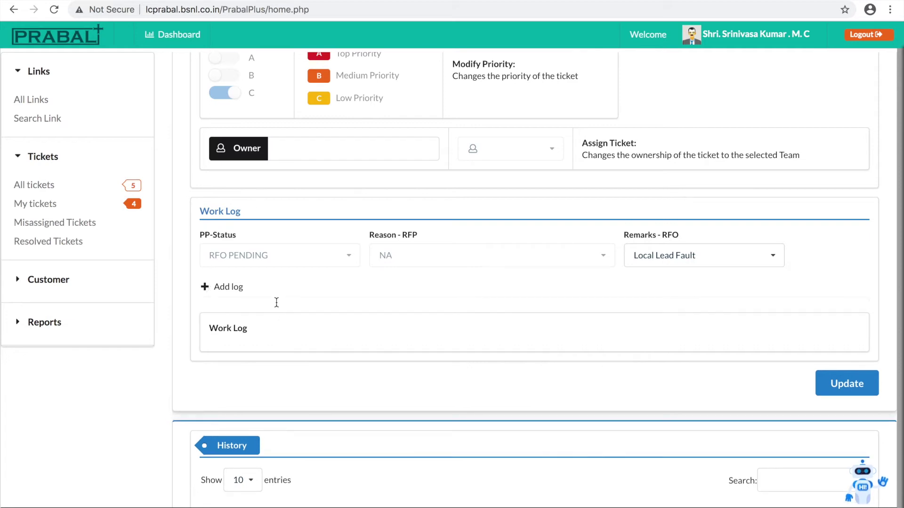
{"action": "type", "text": "CABLE Fault"}
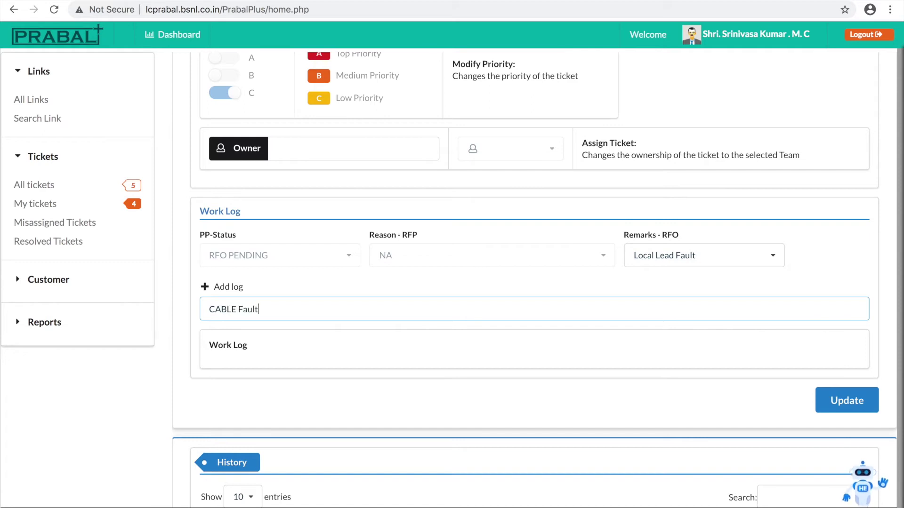
{"action": "left_click", "coordinate": [842, 407]}
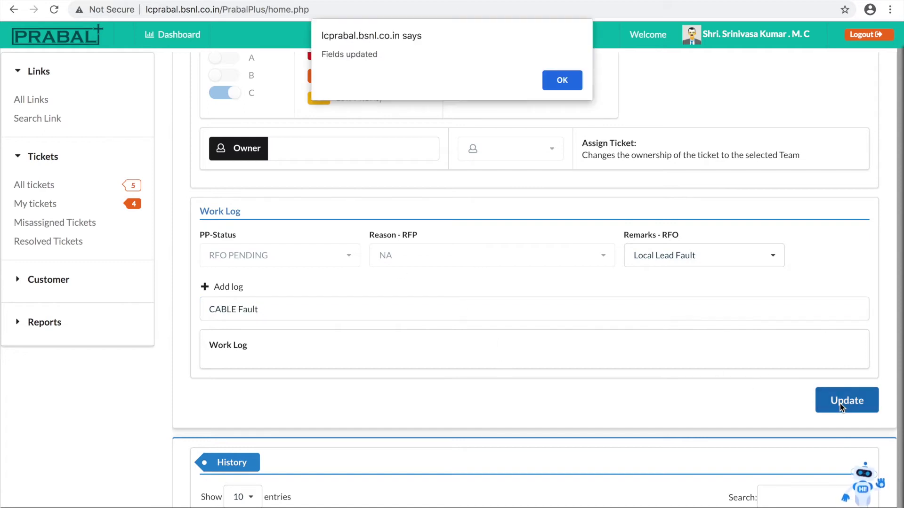
{"action": "left_click", "coordinate": [566, 77]}
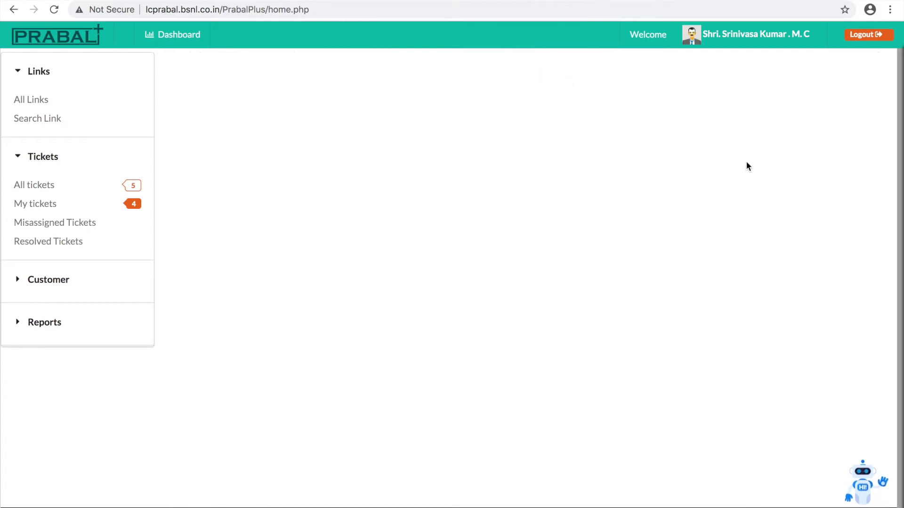
{"action": "scroll", "coordinate": [727, 218], "scroll_direction": "up", "scroll_amount": 5}
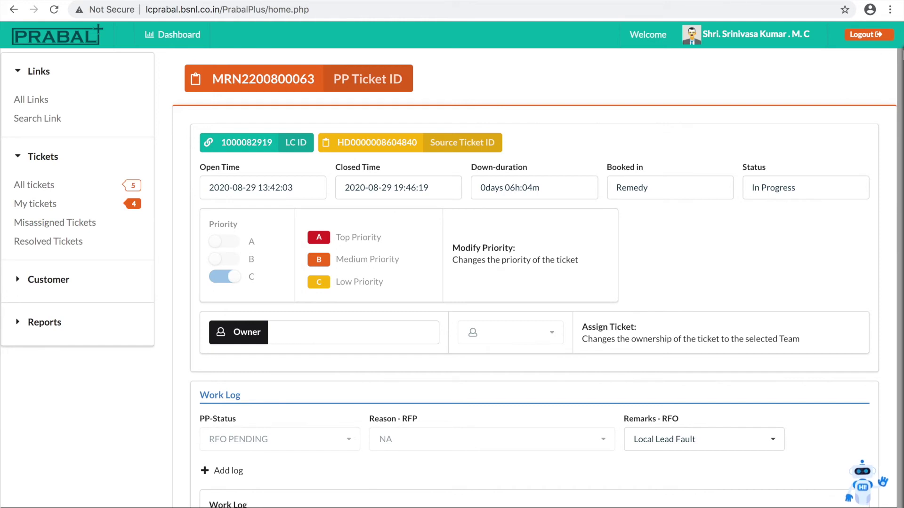
- Log out and choose a different saved username on the login form
{"action": "left_click", "coordinate": [865, 37]}
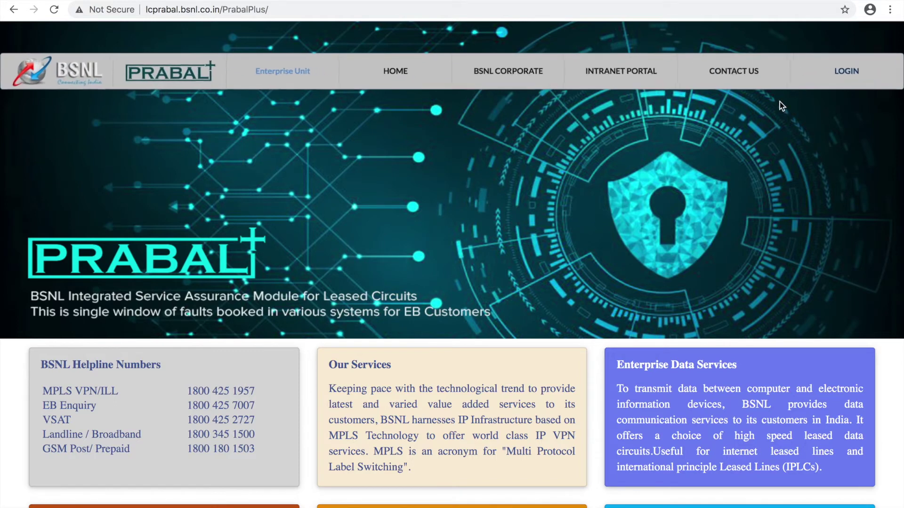
{"action": "left_click", "coordinate": [850, 71]}
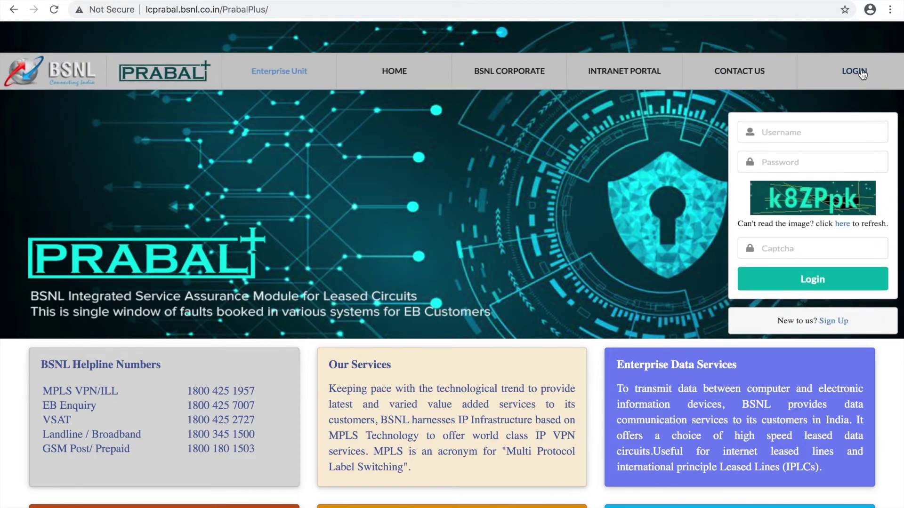
{"action": "left_click", "coordinate": [819, 127]}
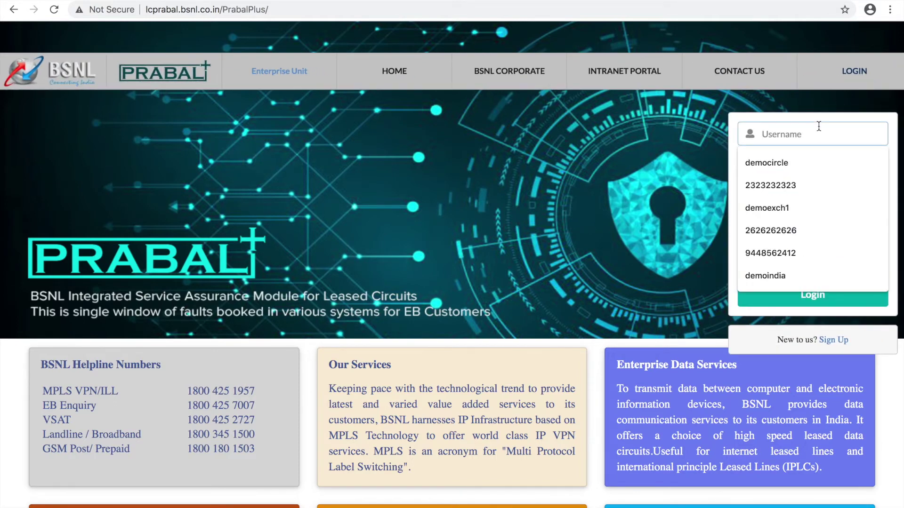
{"action": "type", "text": "9"}
{"action": "type", "text": "4484"}
{"action": "left_click", "coordinate": [806, 163]}
- Enter the account password and the captcha, then log in
{"action": "left_click", "coordinate": [805, 163]}
{"action": "type", "text": "**********"}
{"action": "key", "text": "BackSpace"}
{"action": "key", "text": "BackSpace"}
{"action": "key", "text": "BackSpace"}
{"action": "key", "text": "BackSpace"}
{"action": "key", "text": "BackSpace"}
{"action": "key", "text": "BackSpace"}
{"action": "key", "text": "BackSpace"}
{"action": "key", "text": "BackSpace"}
{"action": "key", "text": "BackSpace"}
{"action": "key", "text": "BackSpace"}
{"action": "type", "text": "**********"}
{"action": "key", "text": "Tab"}
{"action": "key", "text": "Tab"}
{"action": "type", "text": "k8ZPpk"}
{"action": "left_click", "coordinate": [819, 297]}
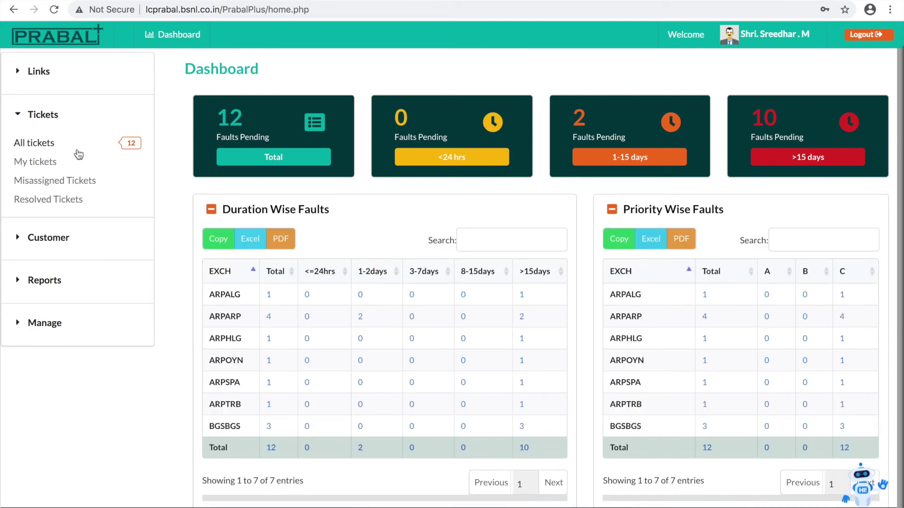
- Scroll through the 12 entries in All Tickets, then switch to the empty My Tickets list
{"action": "left_click", "coordinate": [42, 146]}
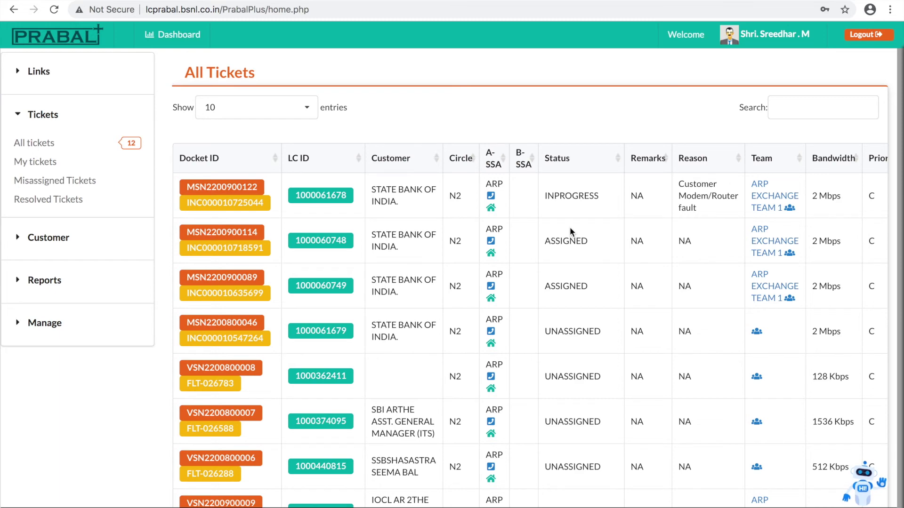
{"action": "scroll", "coordinate": [570, 230], "scroll_direction": "down", "scroll_amount": 3}
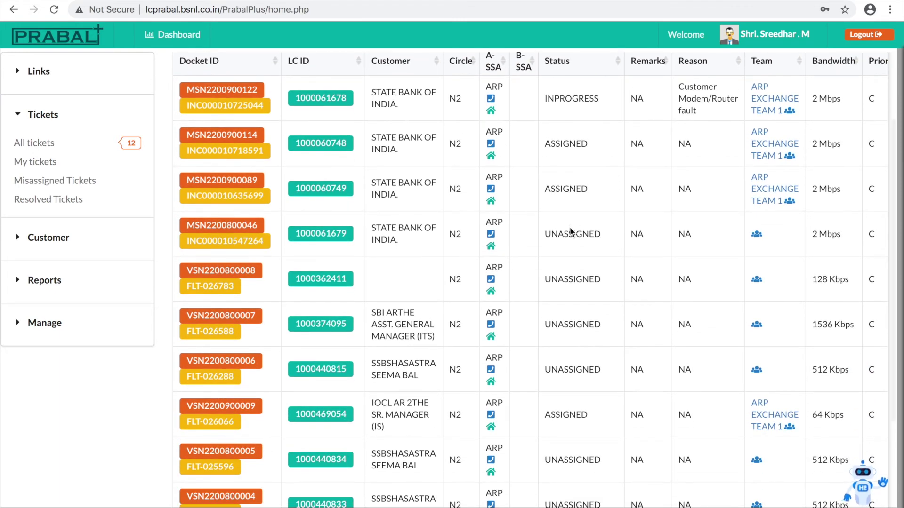
{"action": "scroll", "coordinate": [570, 230], "scroll_direction": "down", "scroll_amount": 4}
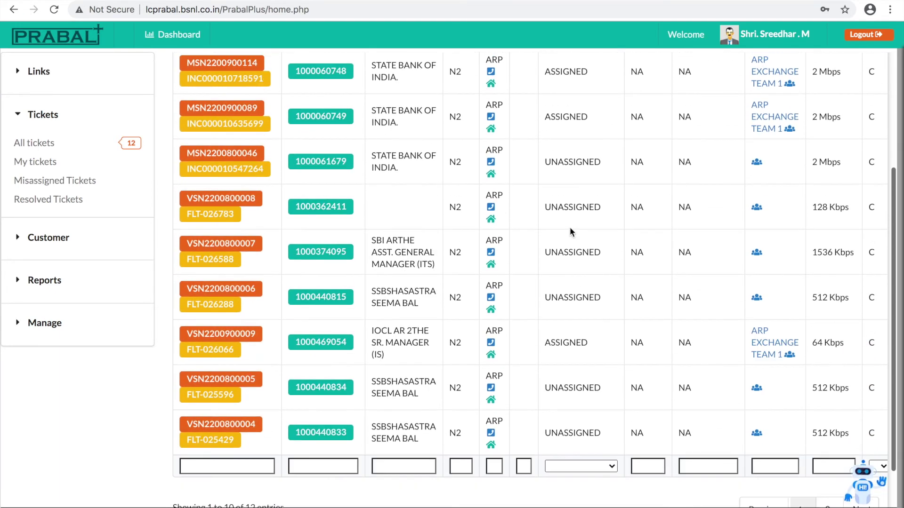
{"action": "scroll", "coordinate": [570, 231], "scroll_direction": "up", "scroll_amount": 7}
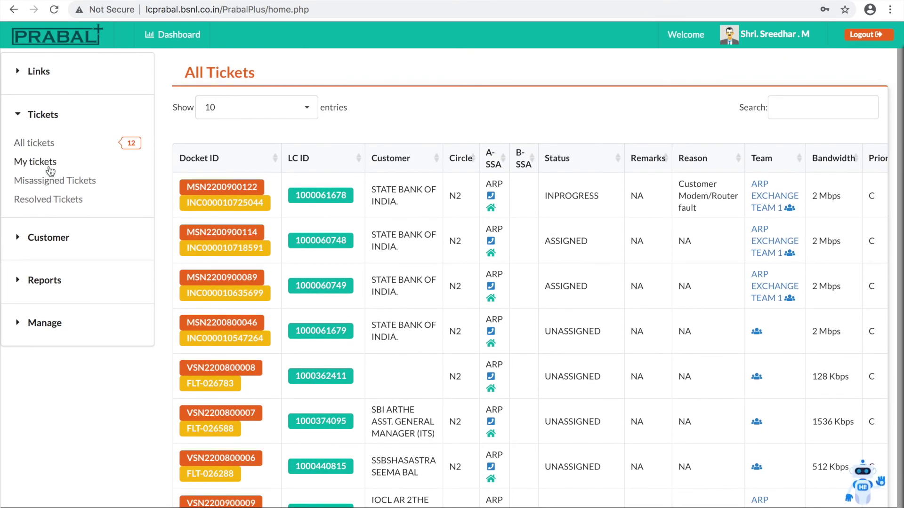
{"action": "left_click", "coordinate": [50, 170]}
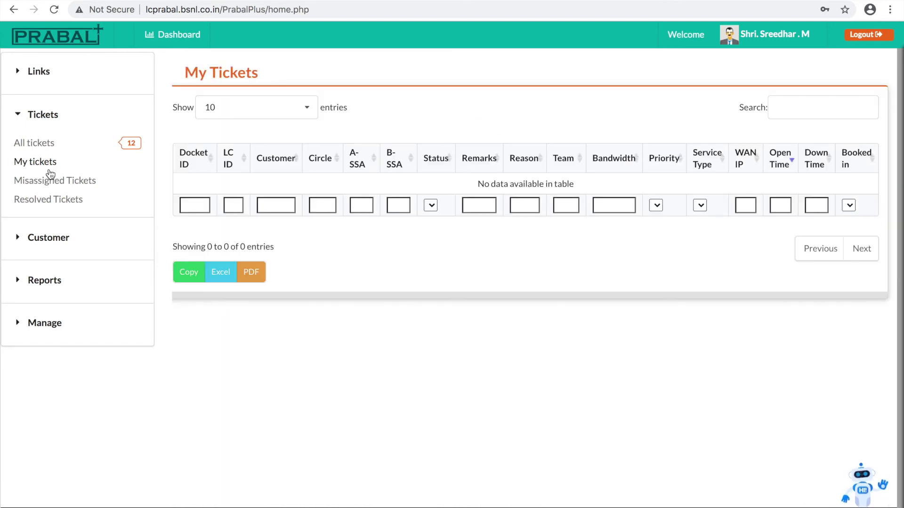
- Log out and log in with another saved username, its password and the captcha
{"action": "left_click", "coordinate": [863, 38]}
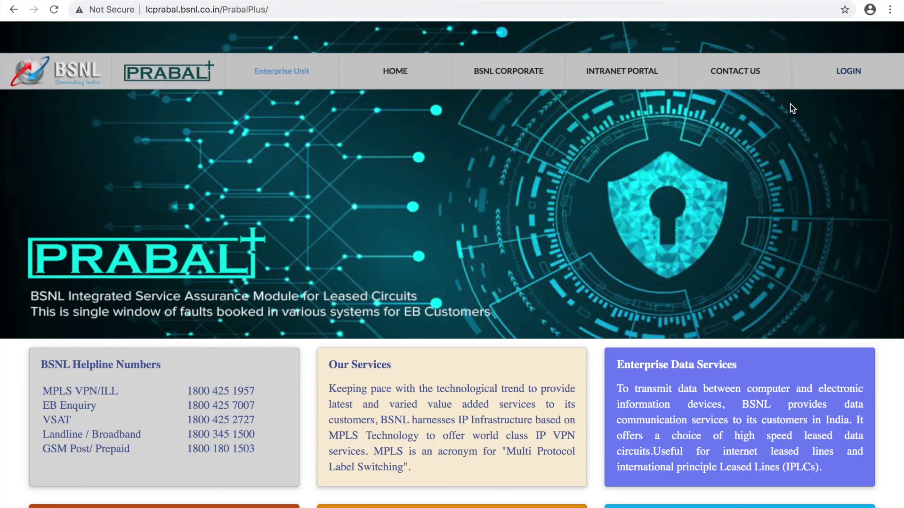
{"action": "left_click", "coordinate": [850, 70]}
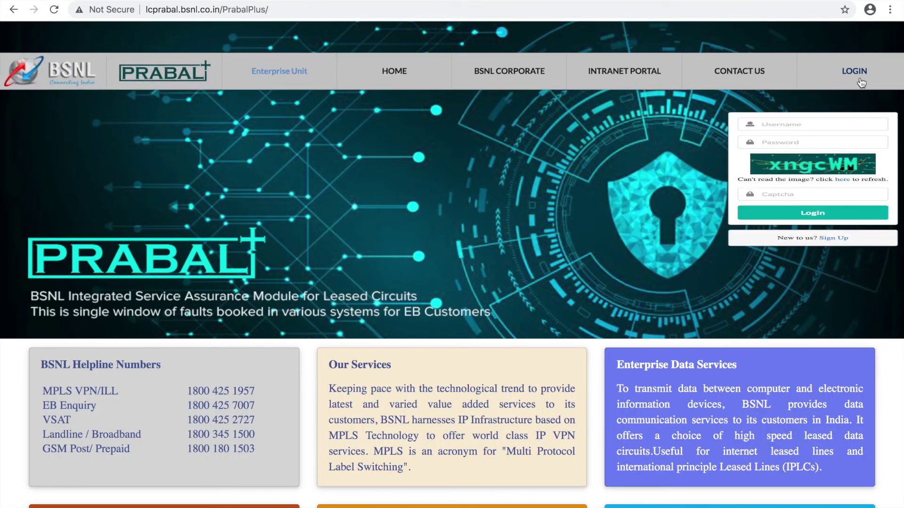
{"action": "left_click", "coordinate": [811, 134]}
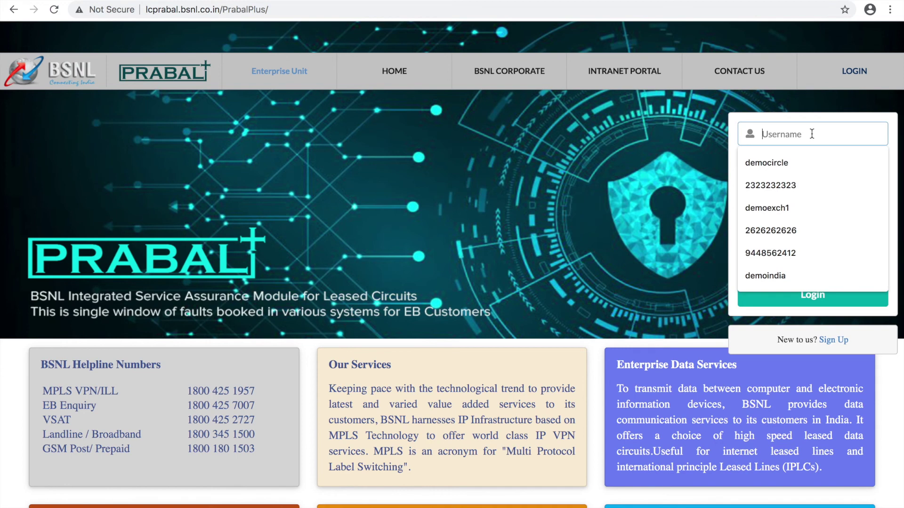
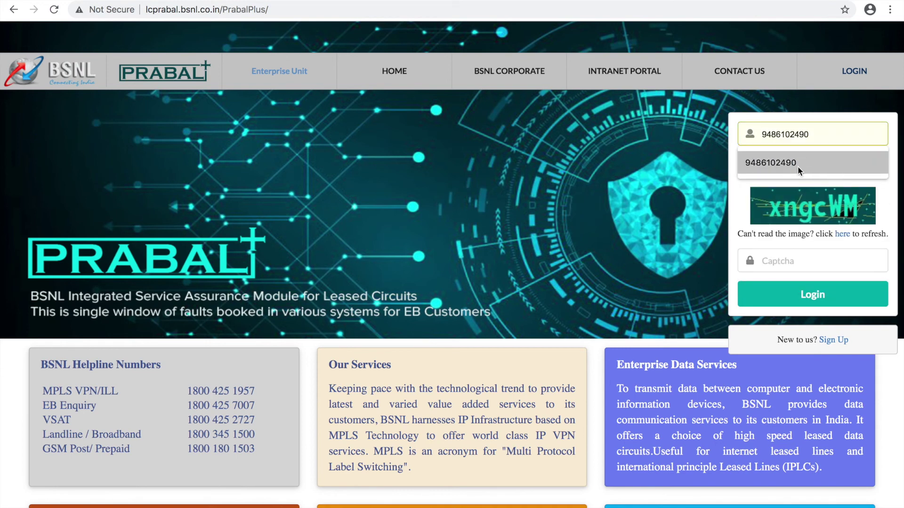
{"action": "left_click", "coordinate": [798, 164]}
{"action": "type", "text": "•••••••••"}
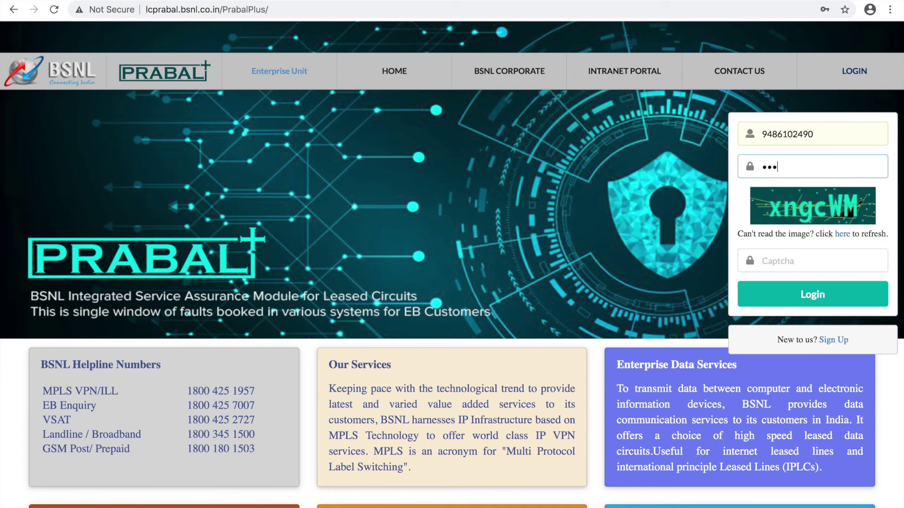
{"action": "key", "text": "Tab"}
{"action": "key", "text": "Tab"}
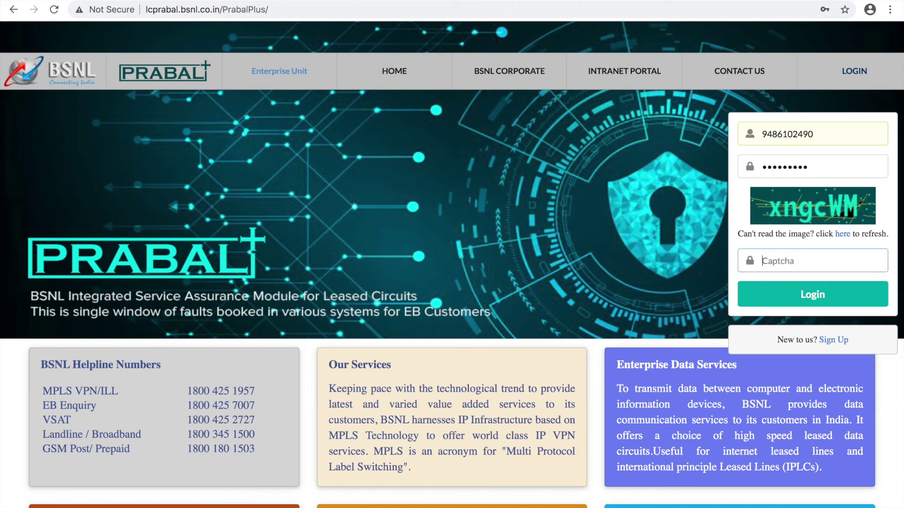
{"action": "type", "text": "xngcWM"}
{"action": "left_click", "coordinate": [799, 301]}
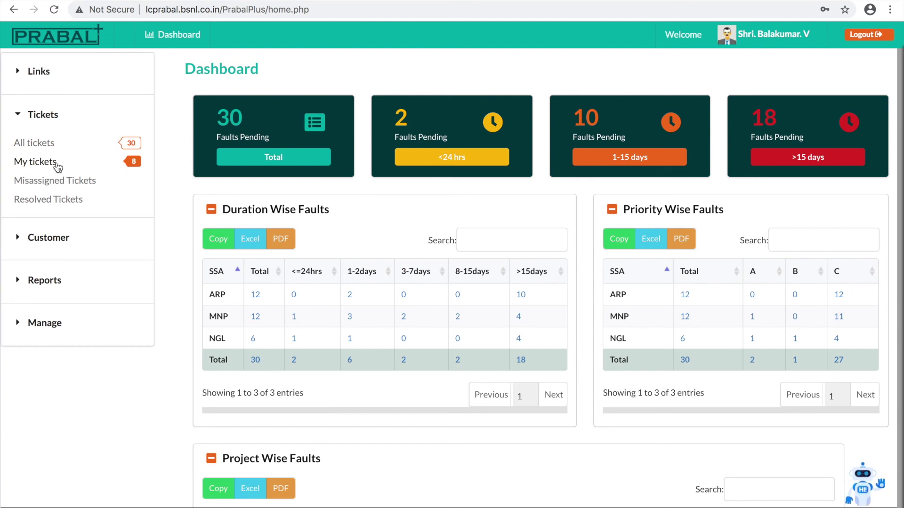
- Open My Tickets and scroll through the 8 unassigned NE 2 Circle Admin Team tickets
{"action": "left_click", "coordinate": [57, 164]}
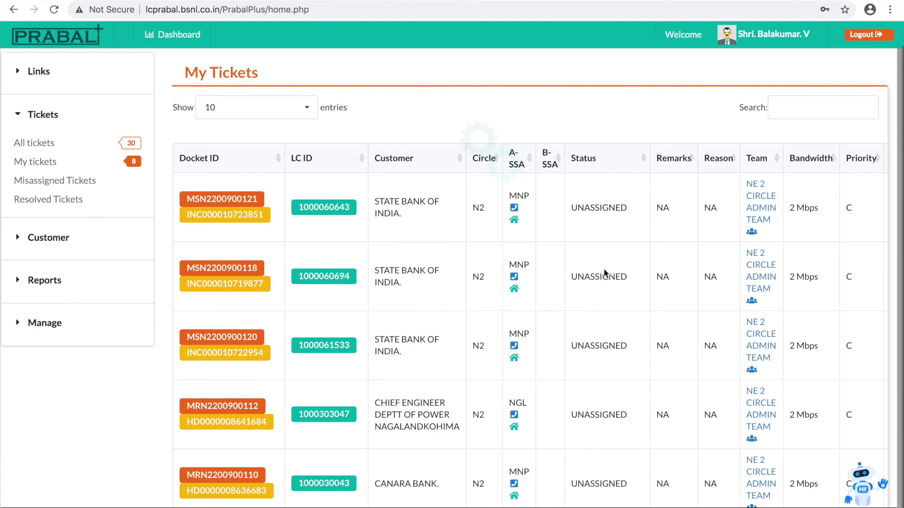
{"action": "scroll", "coordinate": [604, 268], "scroll_direction": "down", "scroll_amount": 2}
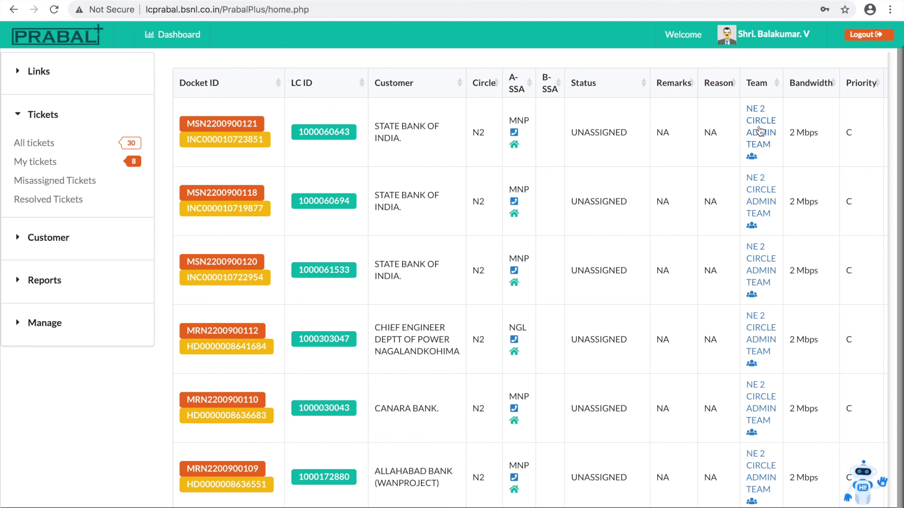
{"action": "scroll", "coordinate": [812, 200], "scroll_direction": "down", "scroll_amount": 5}
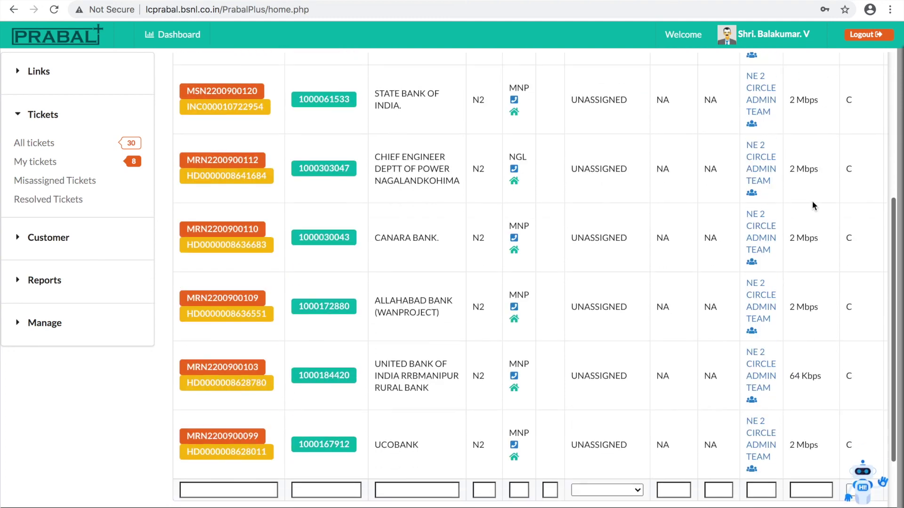
{"action": "scroll", "coordinate": [812, 201], "scroll_direction": "up", "scroll_amount": 3}
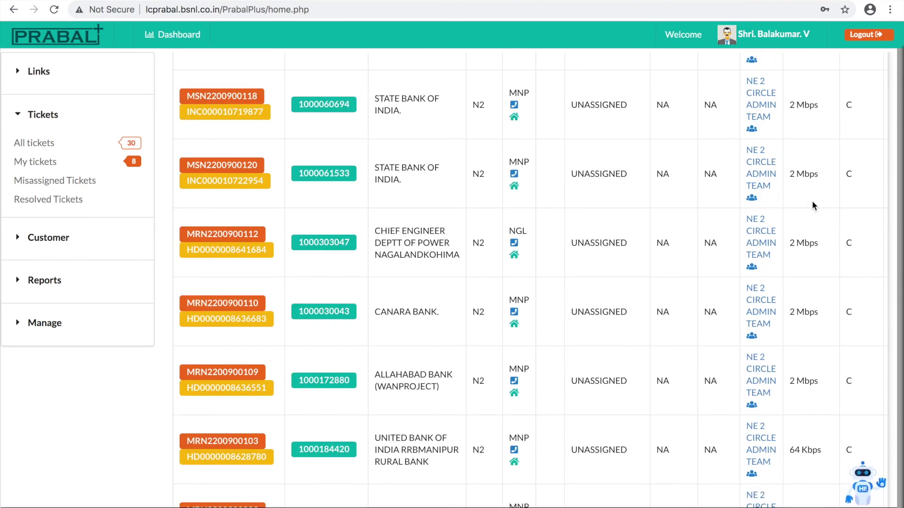
{"action": "scroll", "coordinate": [811, 202], "scroll_direction": "up", "scroll_amount": 3}
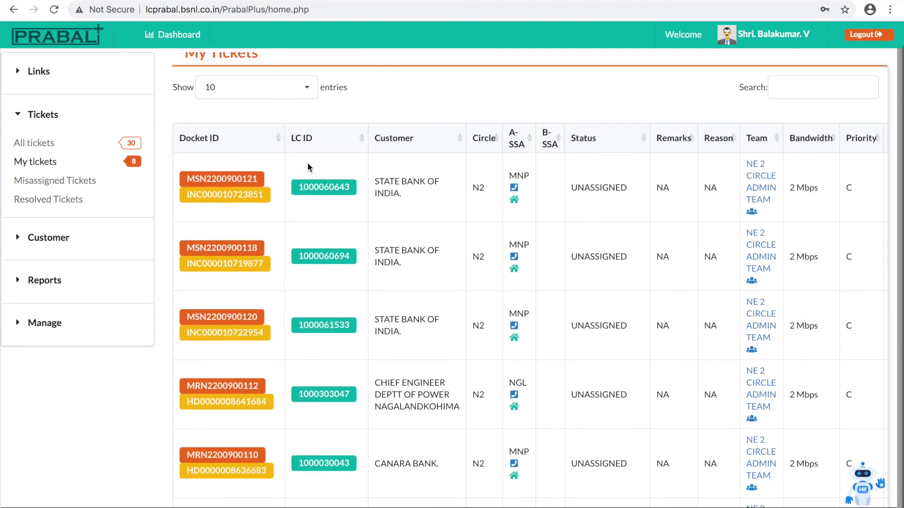
{"action": "scroll", "coordinate": [307, 163], "scroll_direction": "up", "scroll_amount": 1}
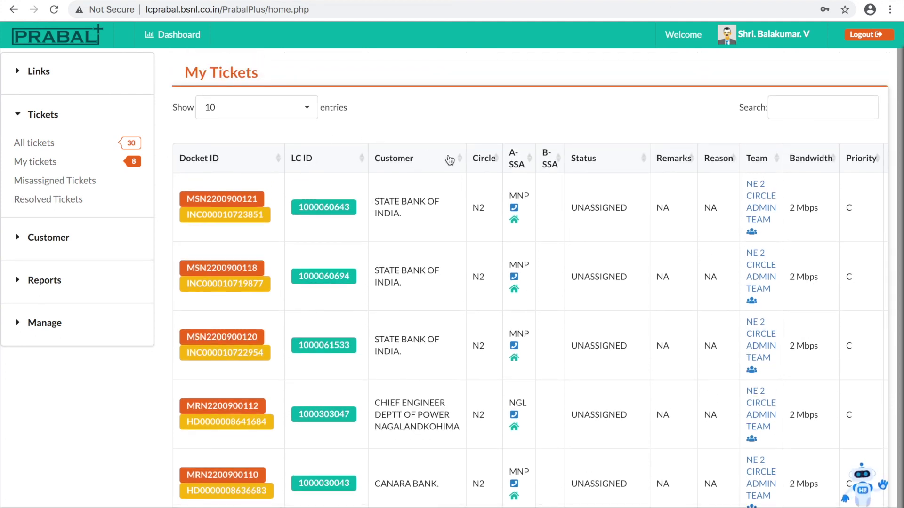